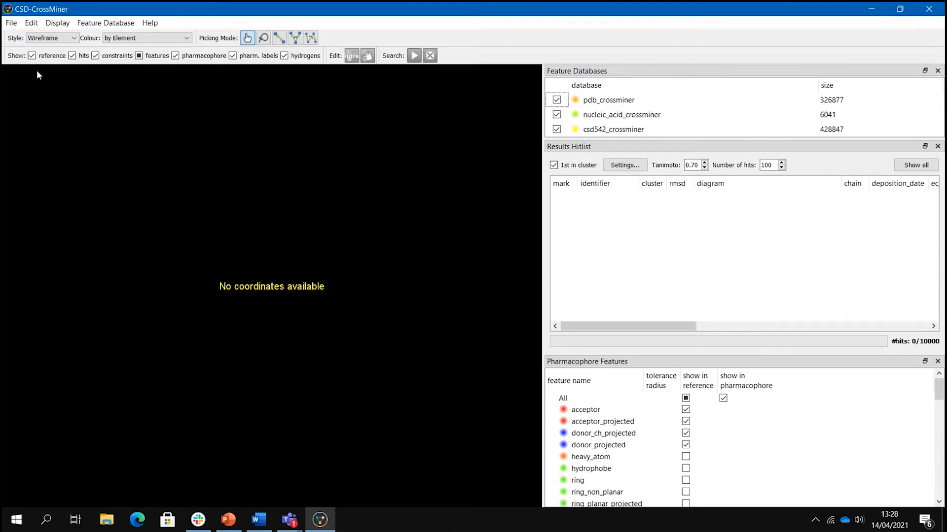
Browse the feature database and look up the entries for identifier 2xu1
click(12, 23)
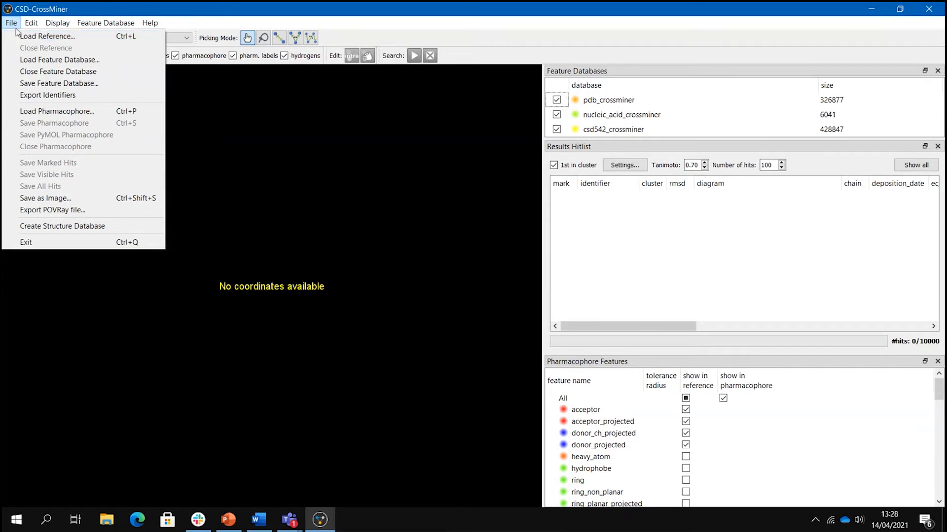
mouse_move(104, 22)
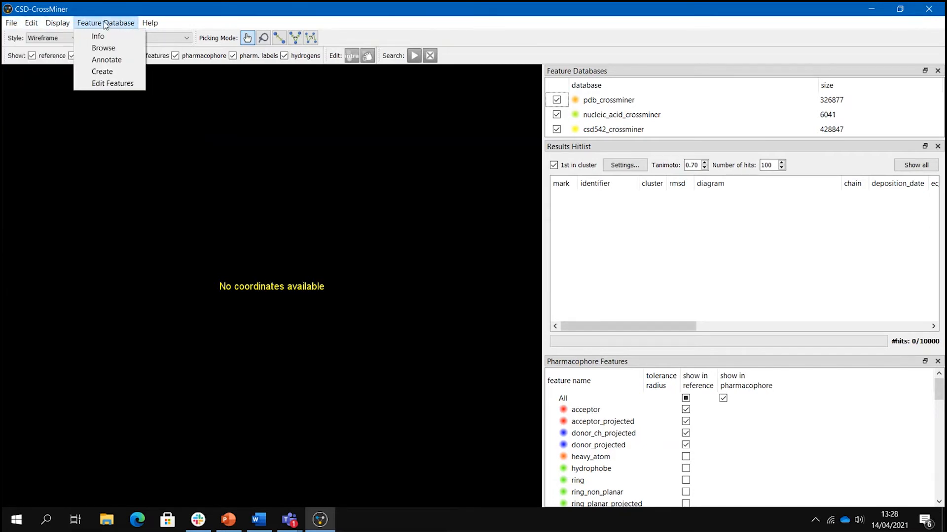
click(109, 47)
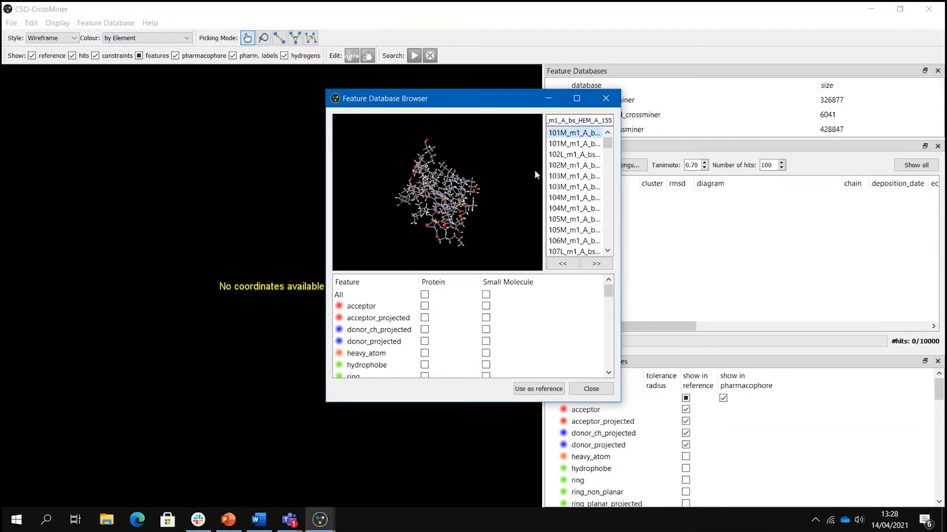
drag(544, 172, 495, 170)
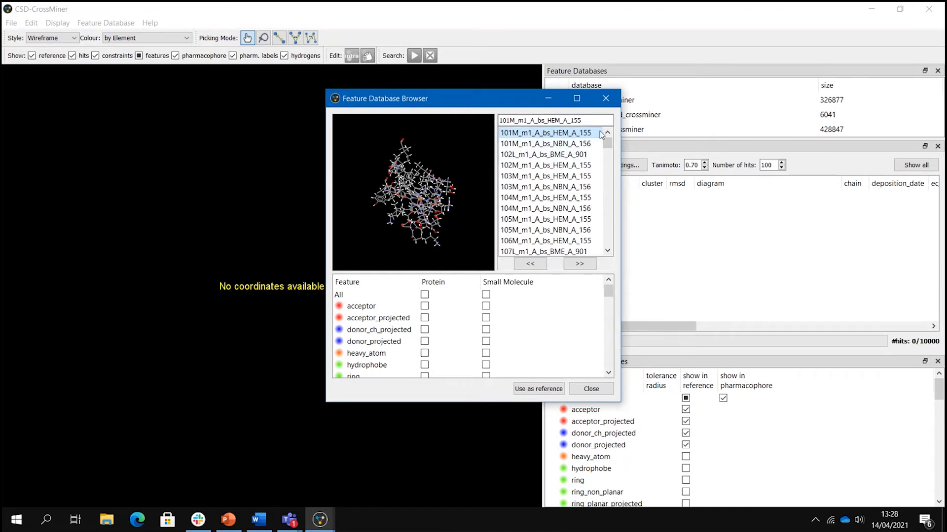
mouse_move(608, 144)
mouse_down()
mouse_move(607, 247)
mouse_move(608, 170)
mouse_move(620, 139)
mouse_up()
double_click(590, 119)
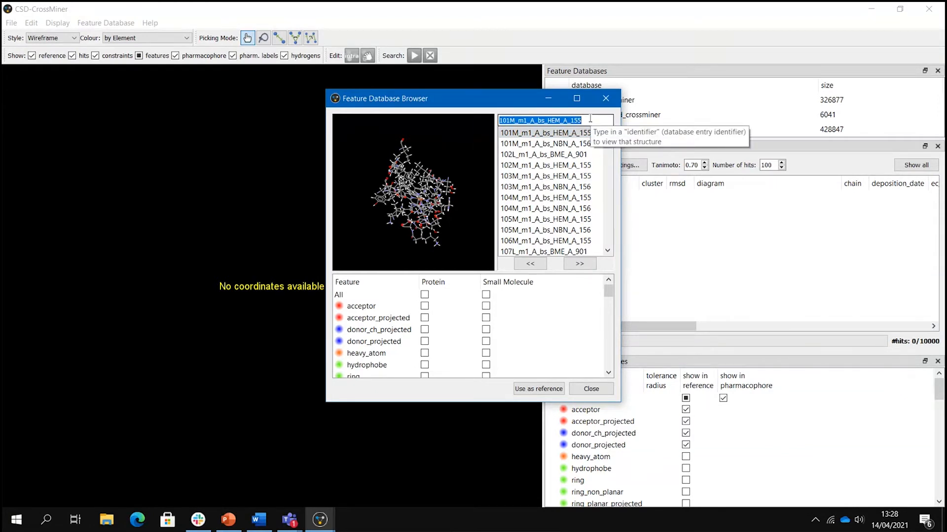
text(2x)
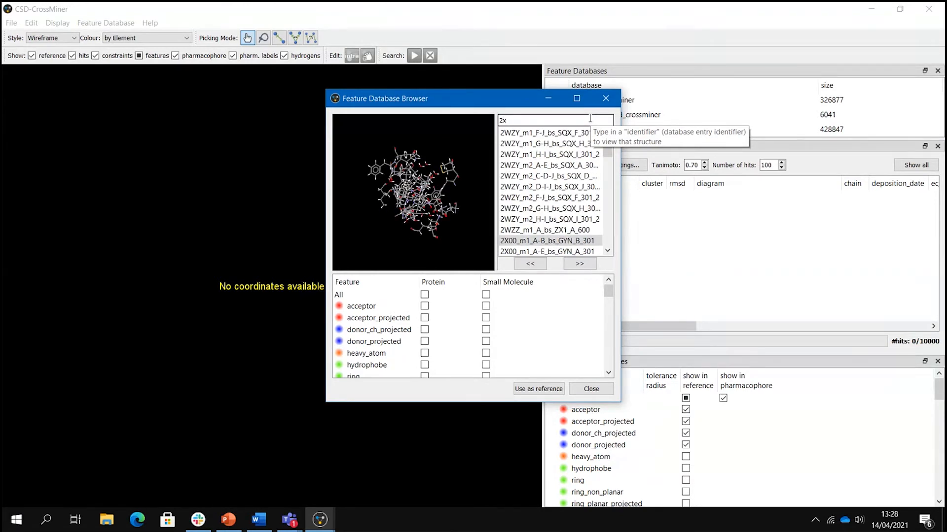
text(u1)
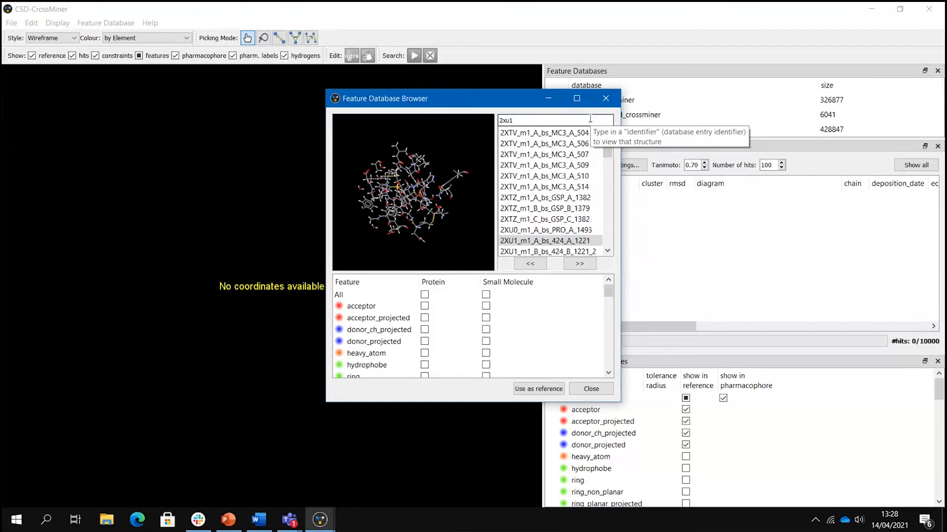
Set entry 2XU1_m1_B_bs_424_B_1221_2 as the reference structure and close the database browser
click(570, 252)
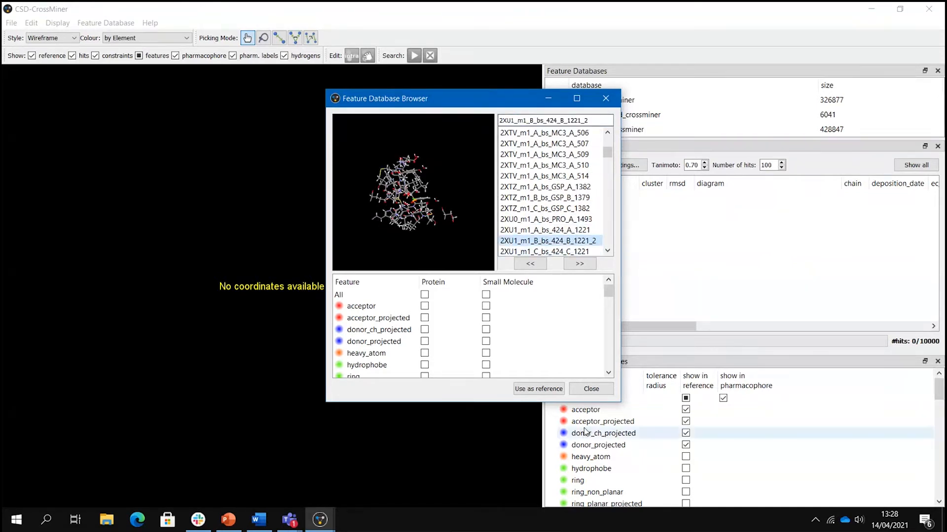
click(535, 389)
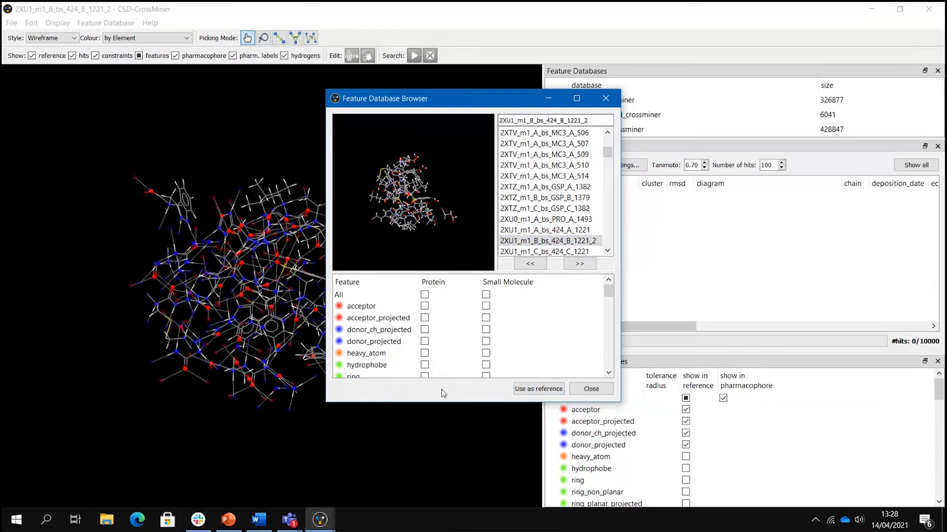
click(594, 389)
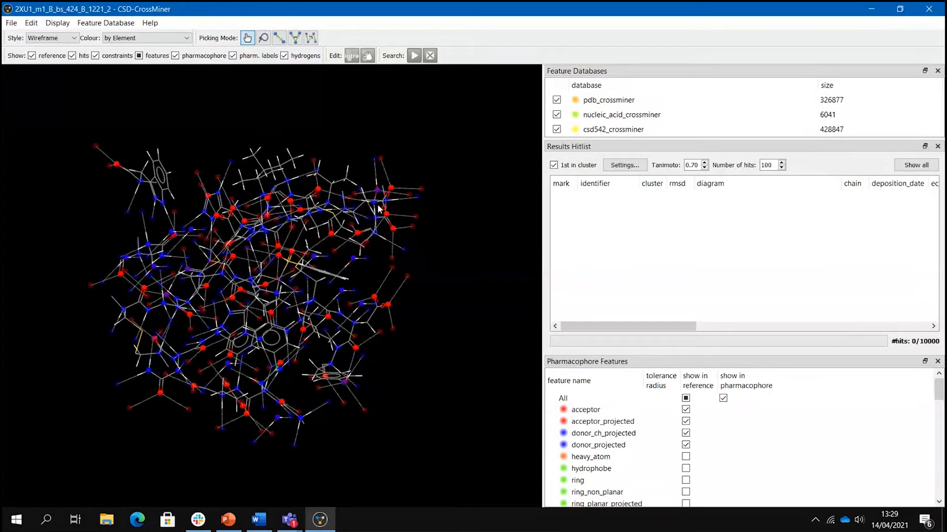
Hide the hydrogens in the 3D view of the reference structure
right_click(389, 305)
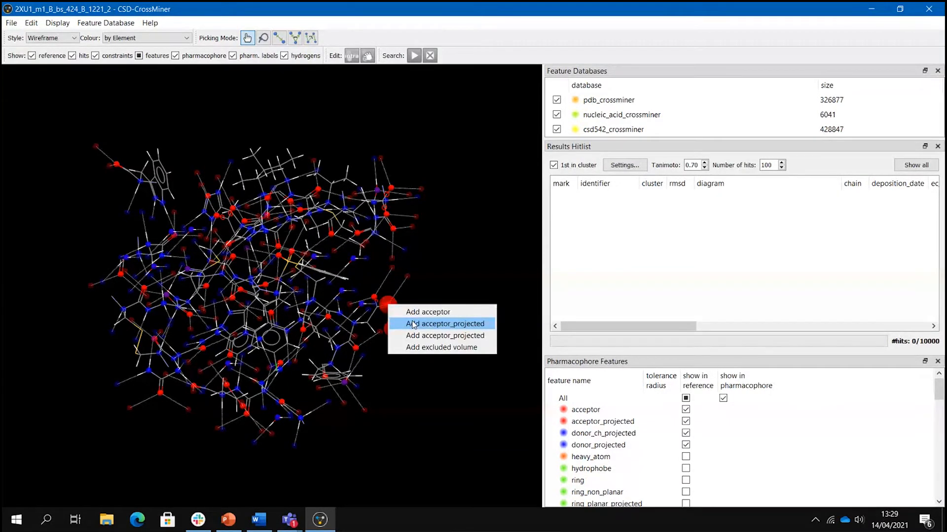
click(433, 261)
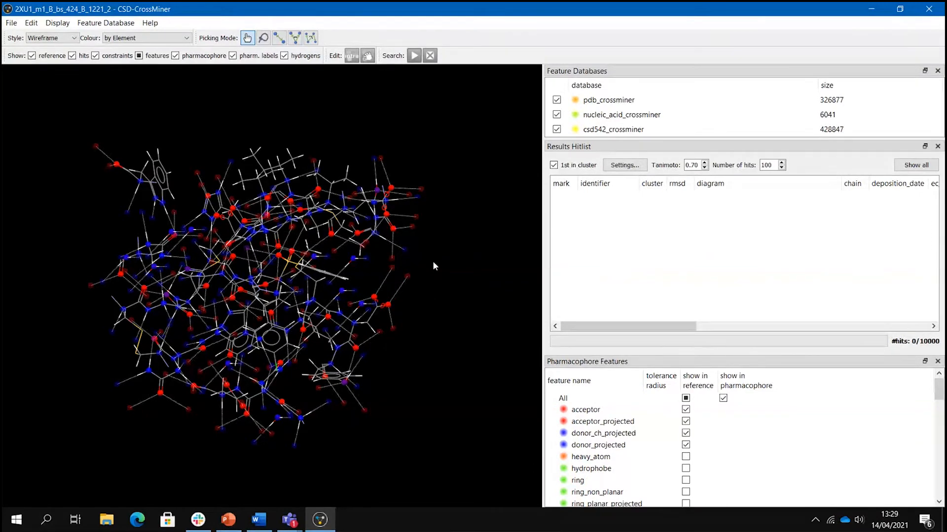
click(284, 56)
drag(301, 104, 315, 84)
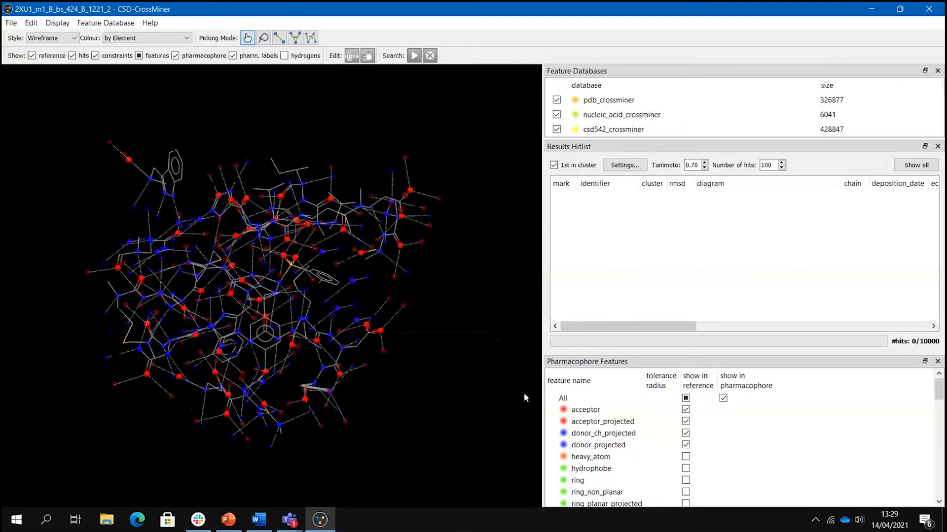
Hide all pharmacophore features in the reference, after briefly displaying all of them and donor_projected alone
click(686, 398)
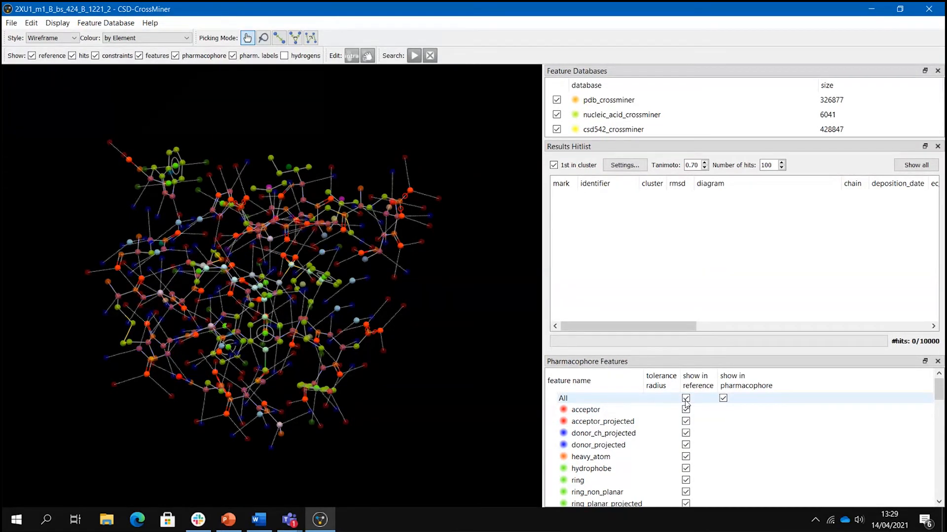
click(686, 398)
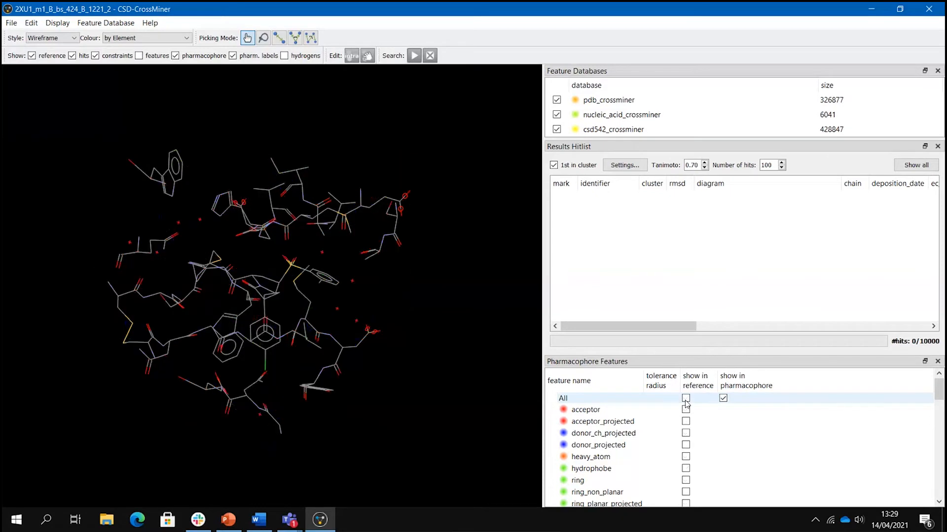
click(686, 446)
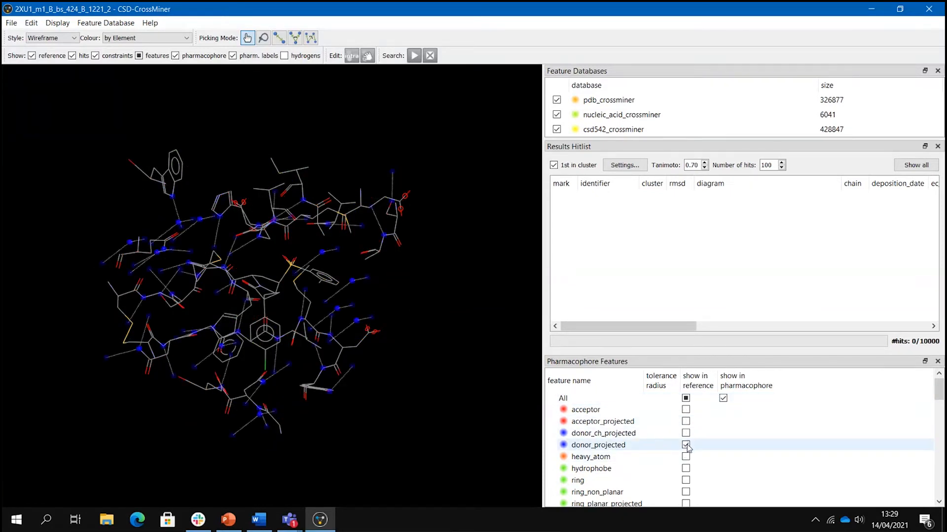
click(686, 445)
scroll(287, 368, up, 2)
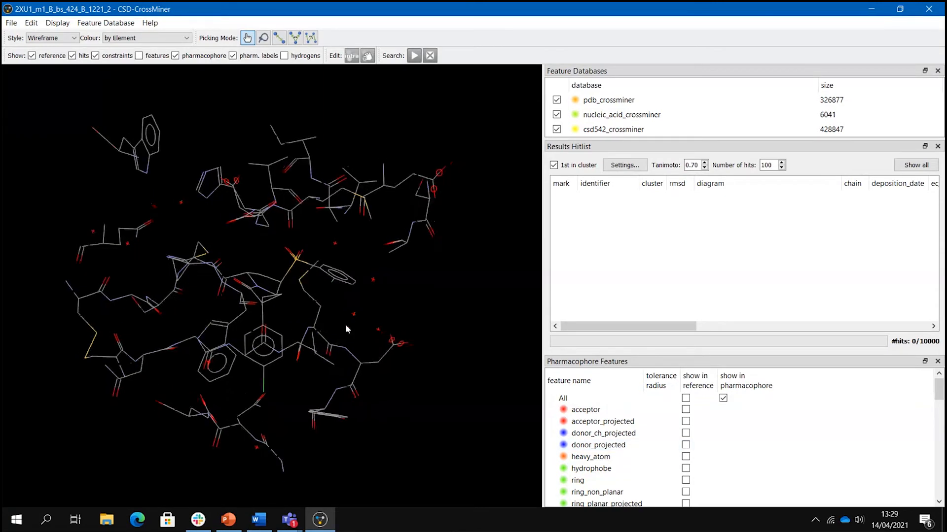
scroll(347, 329, down, 1)
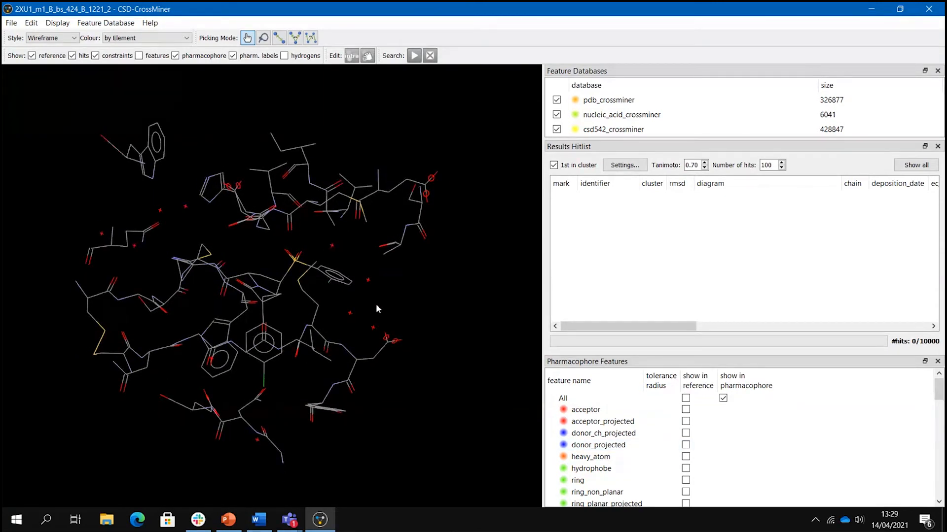
mouse_move(405, 297)
mouse_down()
mouse_move(441, 301)
mouse_move(403, 290)
mouse_up()
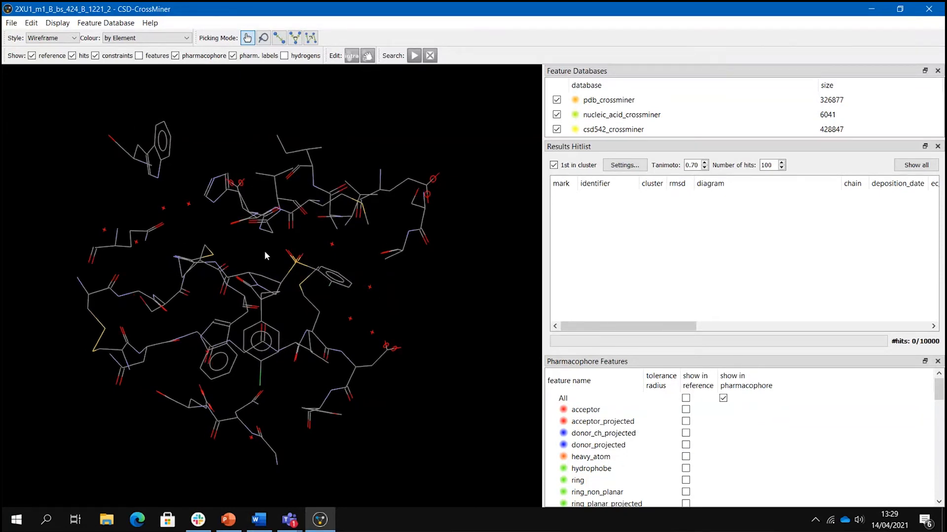
Load the example pharmacophore catl_s3.cm onto the reference binding site
click(12, 23)
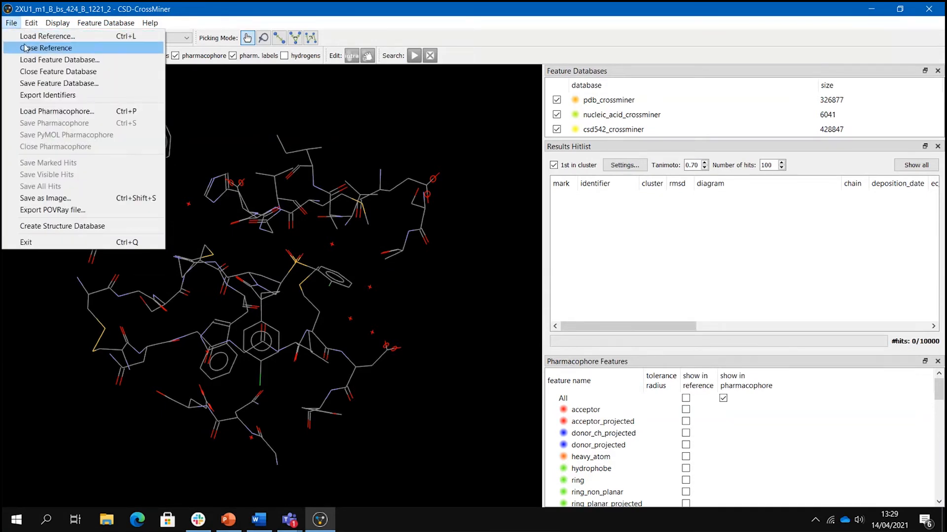
click(43, 113)
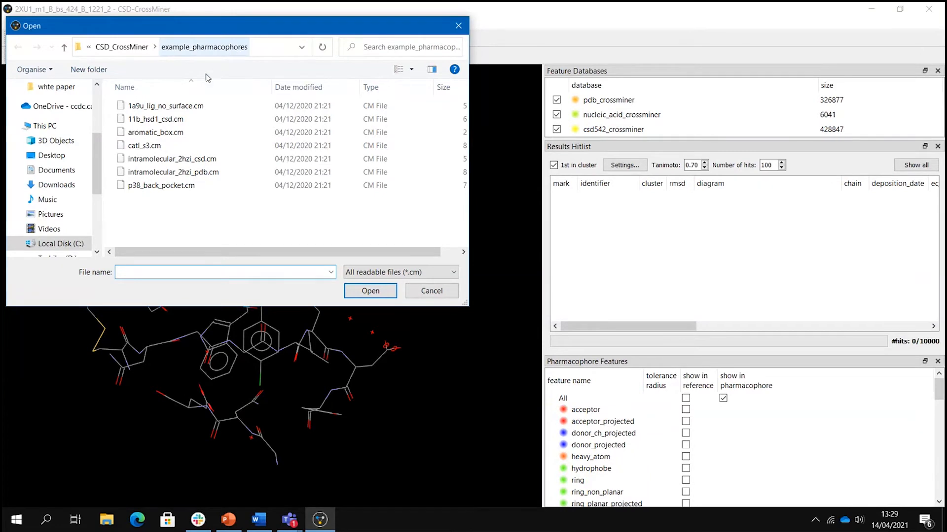
click(173, 146)
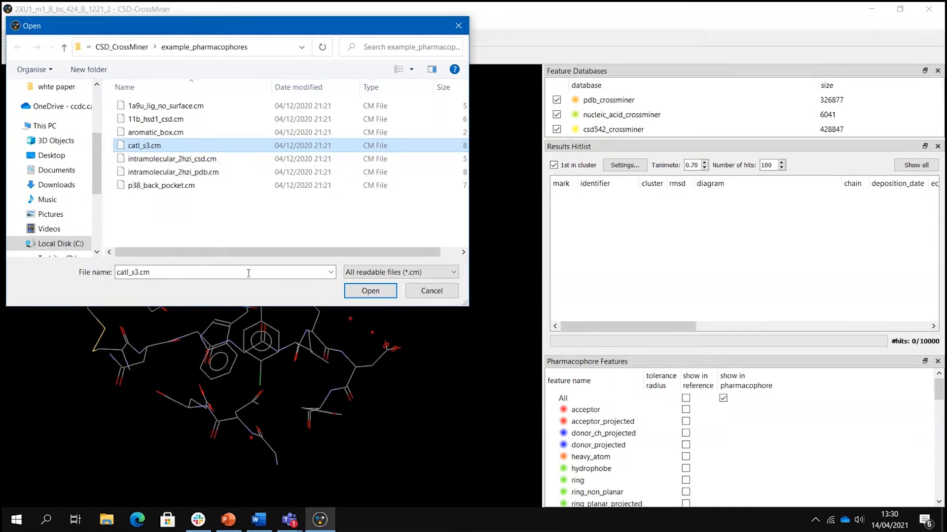
click(365, 294)
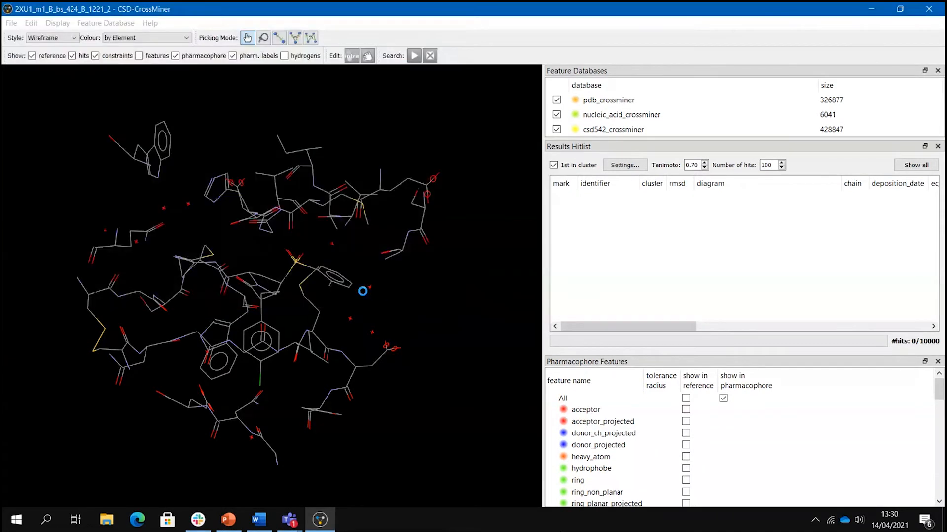
Label the alpha carbons of the reference structure by protein residue
right_drag(237, 389, 349, 292)
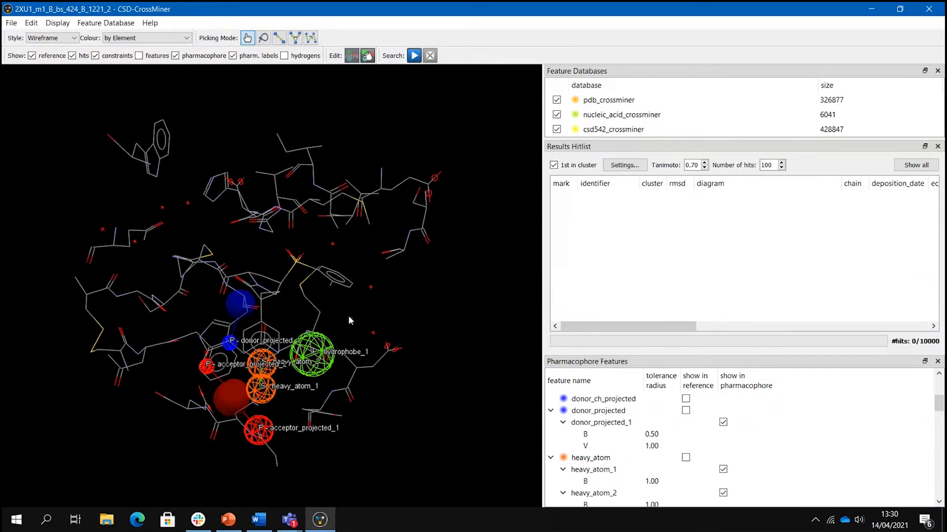
middle_drag(346, 326, 358, 277)
drag(357, 275, 371, 203)
drag(249, 325, 282, 315)
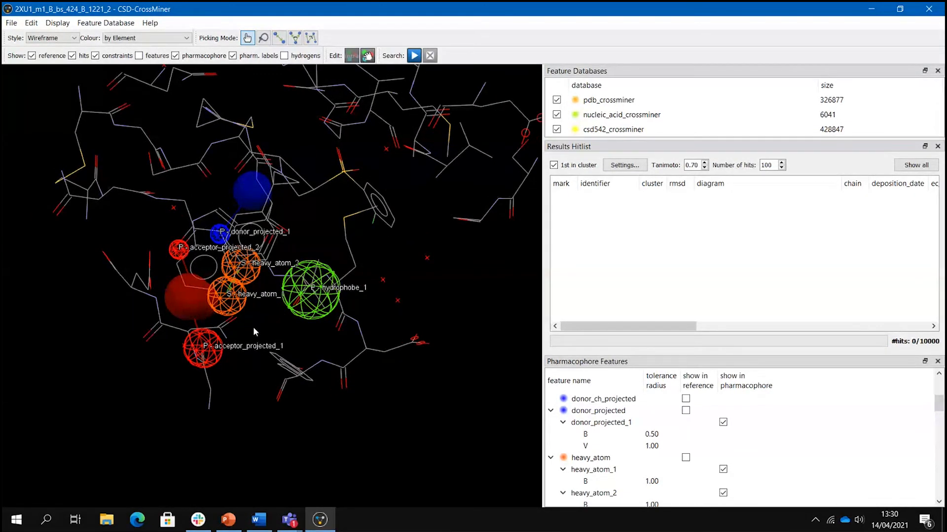
right_click(435, 288)
mouse_move(448, 292)
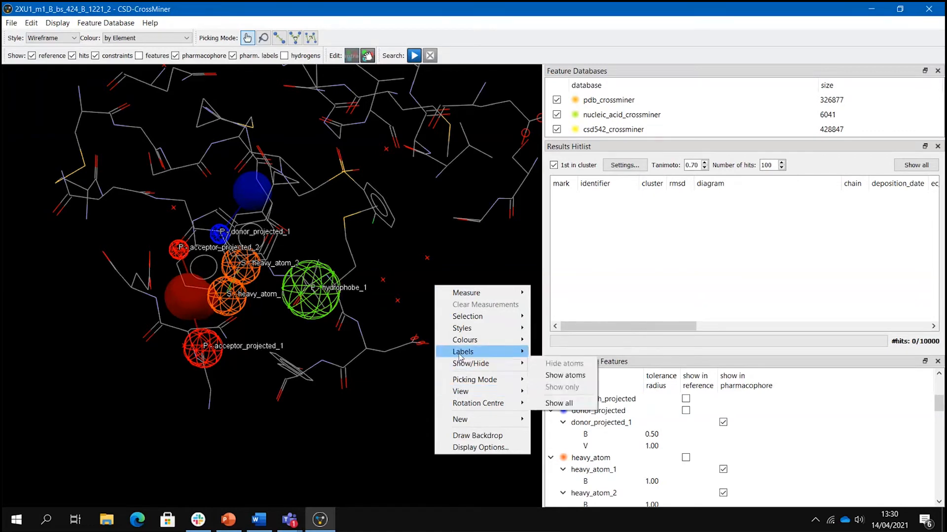
mouse_move(460, 354)
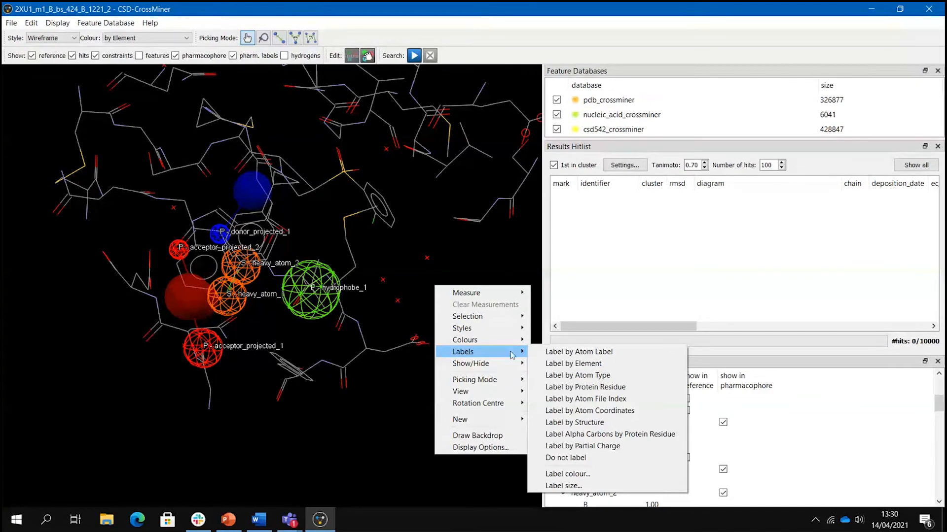
click(570, 433)
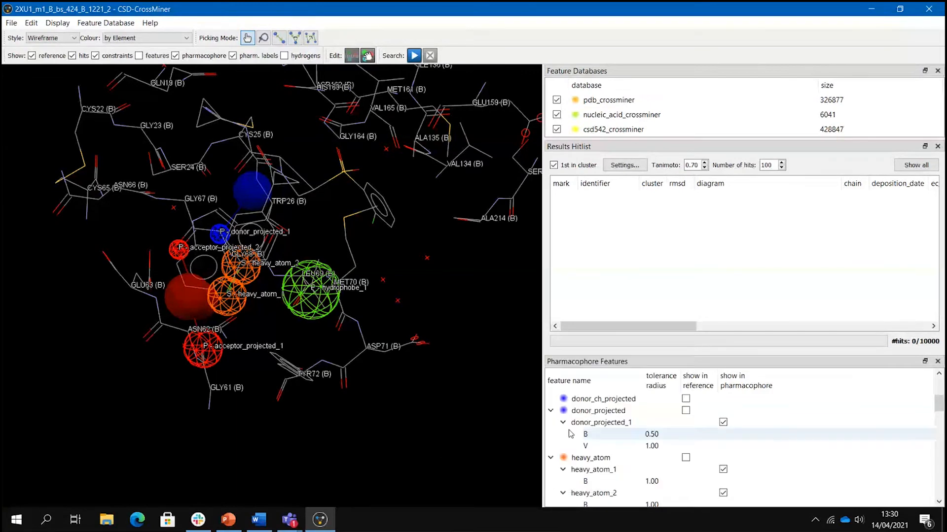
Examine how the donor, acceptor, heavy-atom and hydrophobe pharmacophore features sit relative to the labelled binding-site residues
drag(114, 379, 143, 395)
drag(364, 294, 380, 306)
middle_drag(379, 308, 464, 345)
scroll(188, 377, up, 2)
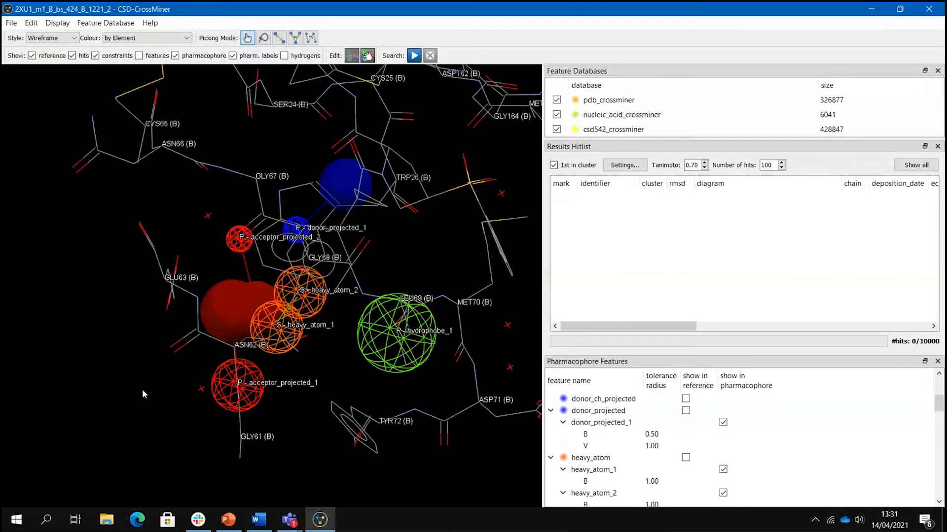
mouse_move(142, 389)
mouse_down()
mouse_move(98, 394)
mouse_move(158, 398)
mouse_up()
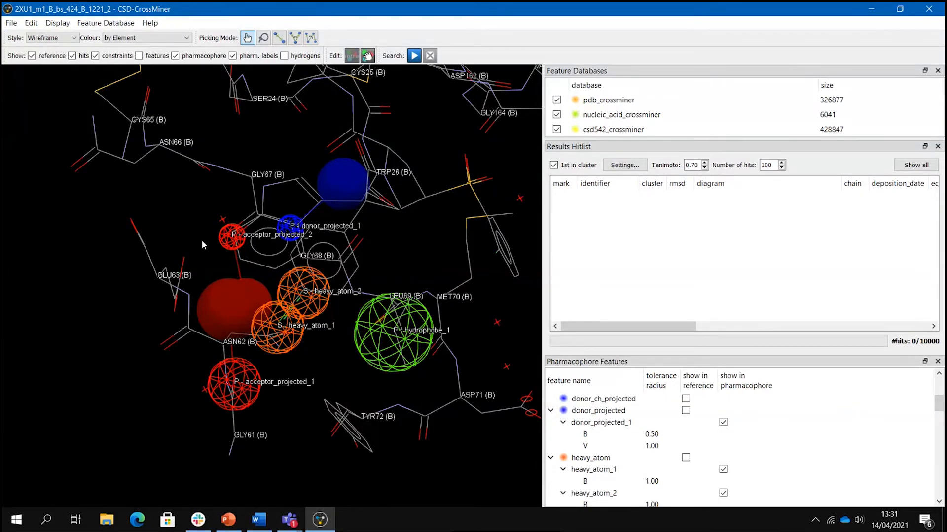
drag(203, 244, 214, 259)
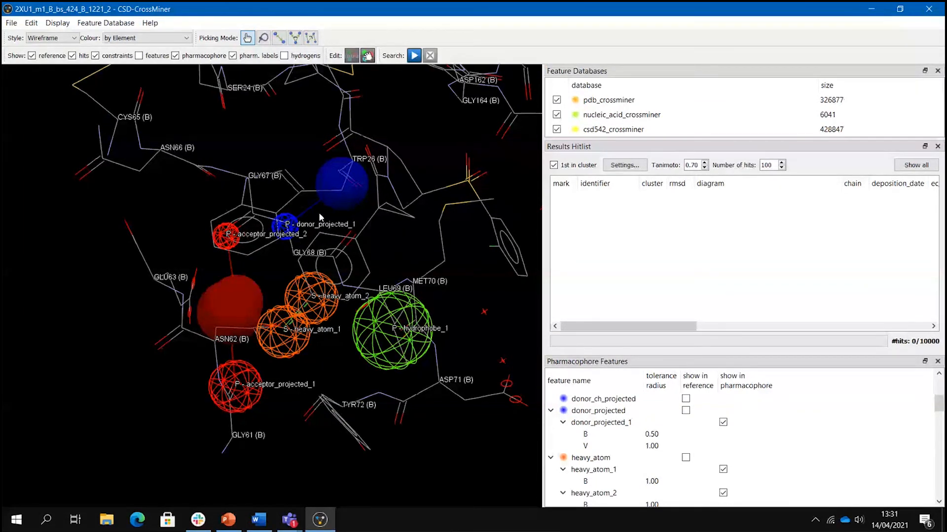
right_drag(320, 213, 317, 243)
mouse_move(313, 208)
mouse_down()
mouse_move(333, 205)
mouse_move(313, 191)
mouse_move(309, 203)
mouse_up()
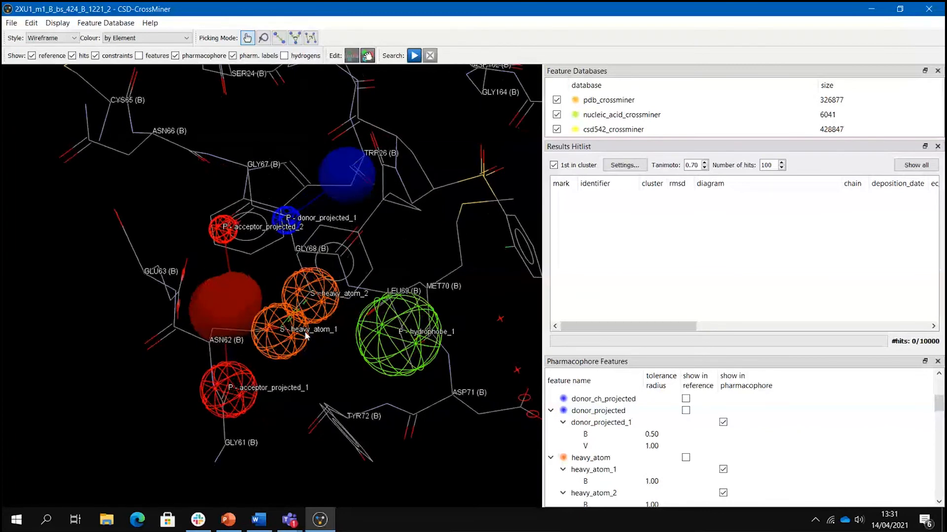
scroll(336, 360, down, 2)
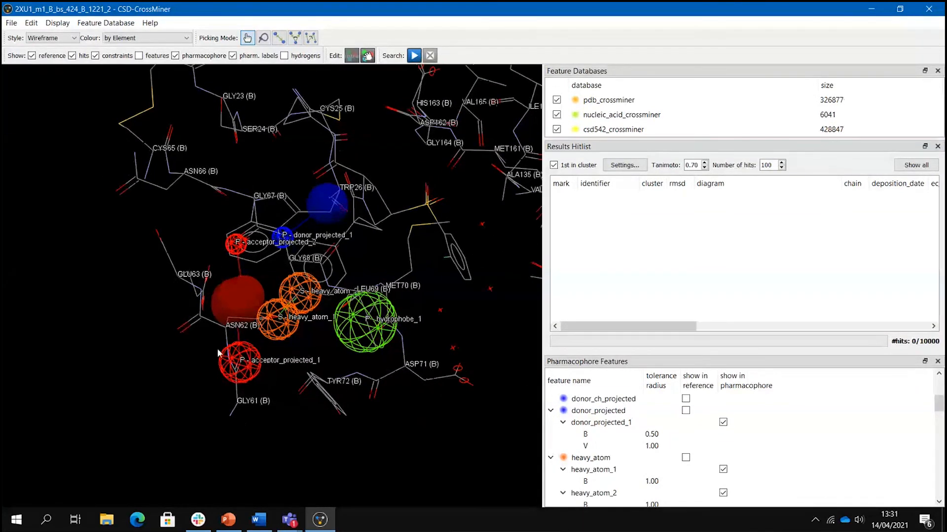
drag(362, 368, 311, 324)
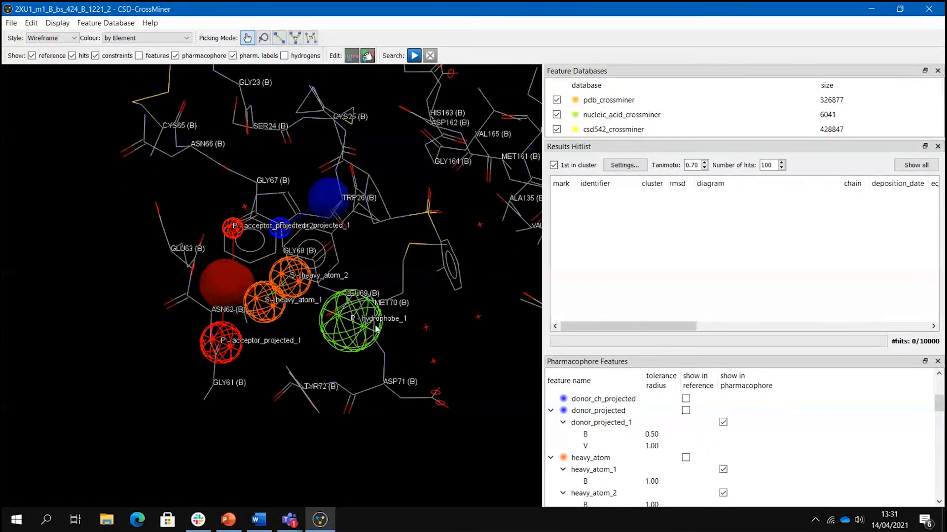
scroll(349, 362, up, 2)
drag(419, 348, 344, 376)
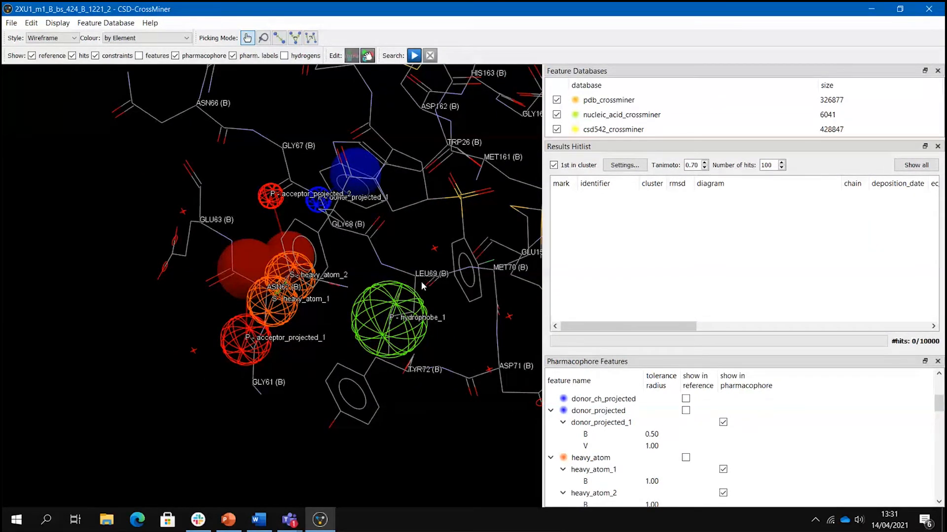
Examine the pharmacophore spheres and their neighbouring residues, such as ASN62, GLY68 and LEU69, from several angles and distances
drag(401, 248, 425, 245)
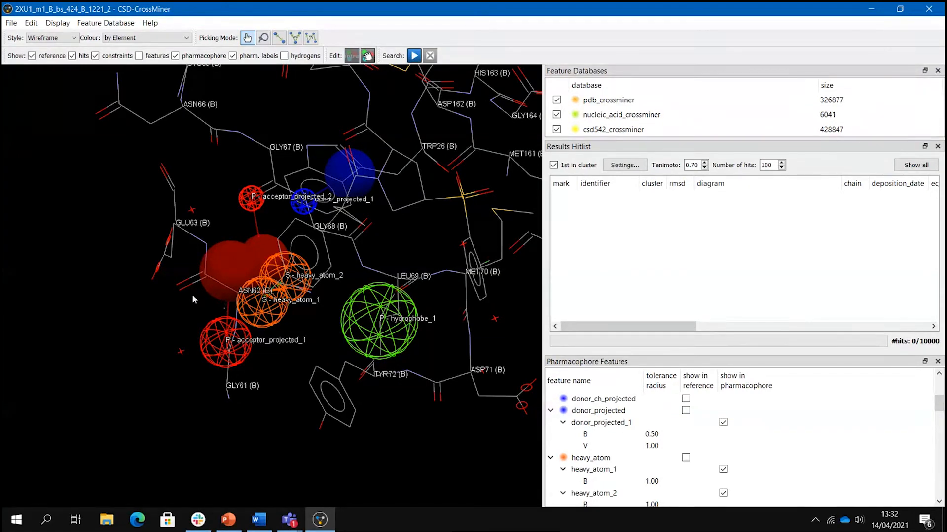
drag(99, 333, 139, 281)
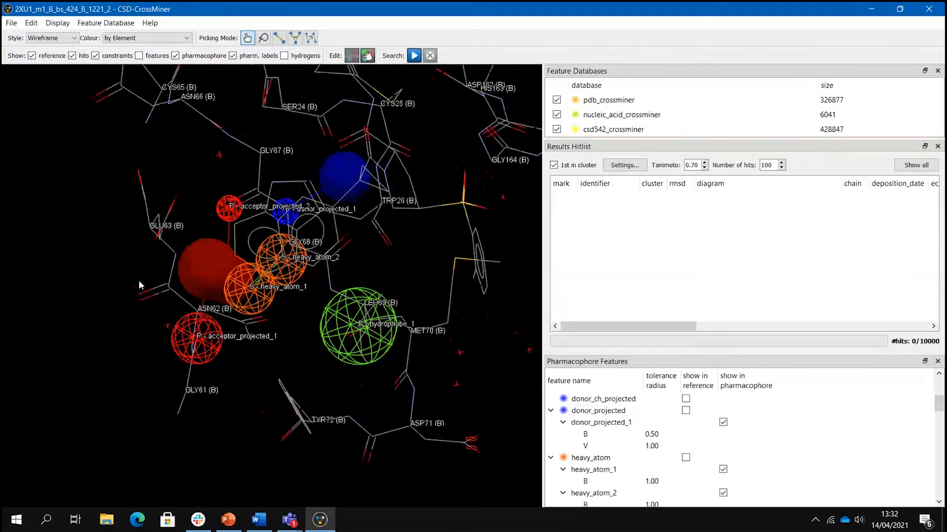
drag(265, 327, 295, 332)
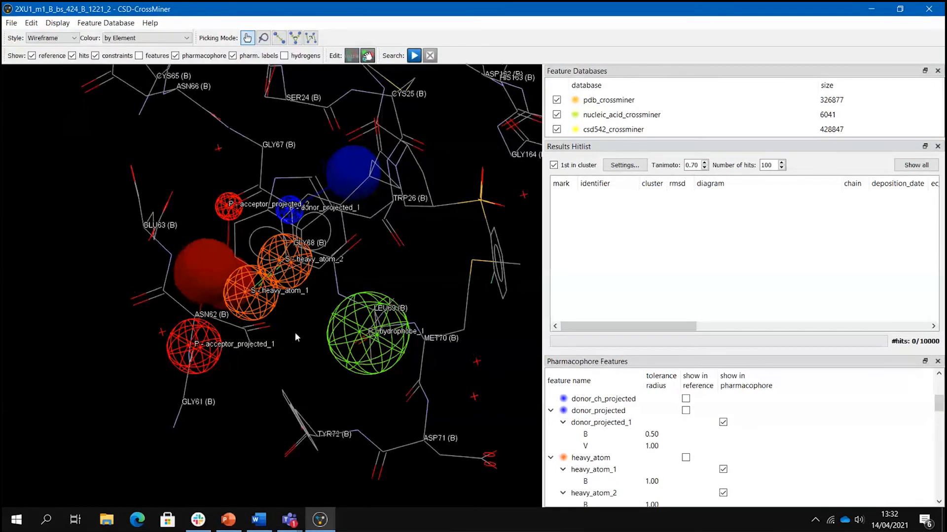
middle_drag(295, 332, 330, 365)
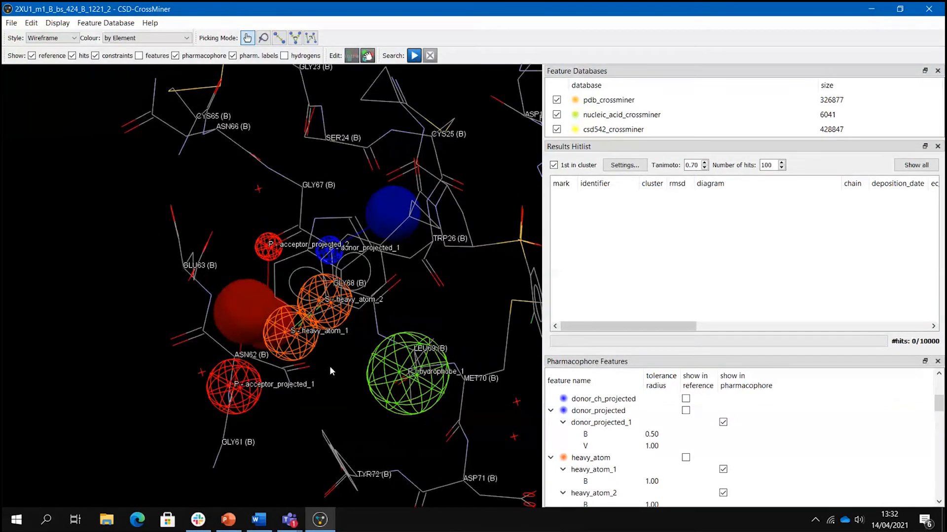
drag(327, 361, 332, 360)
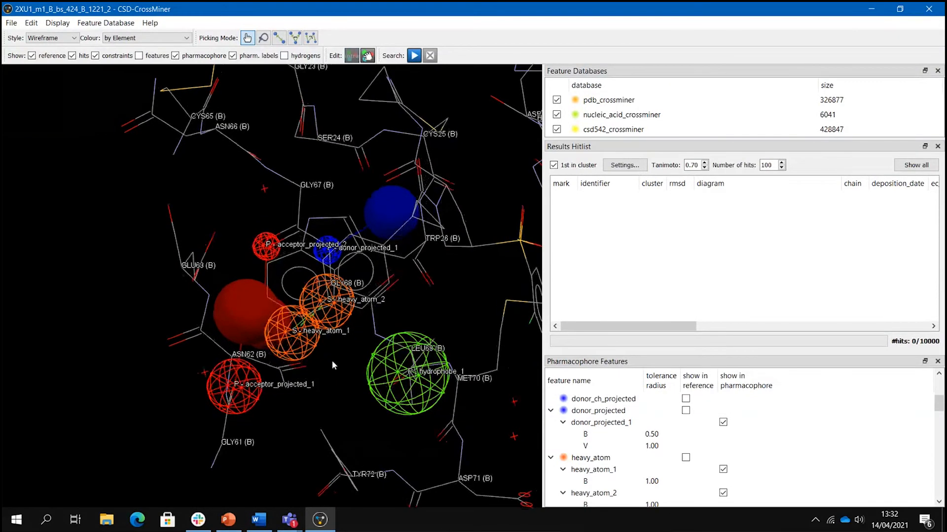
right_drag(331, 373, 357, 342)
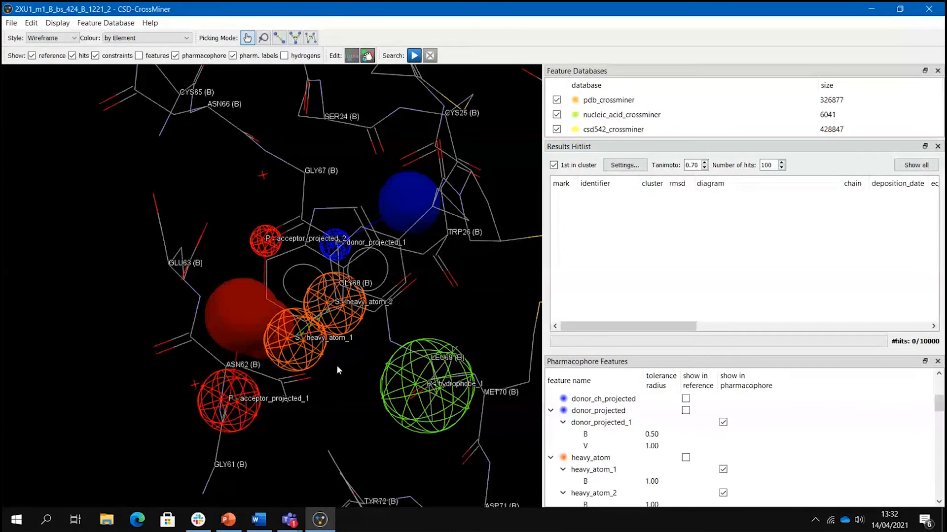
drag(337, 366, 348, 356)
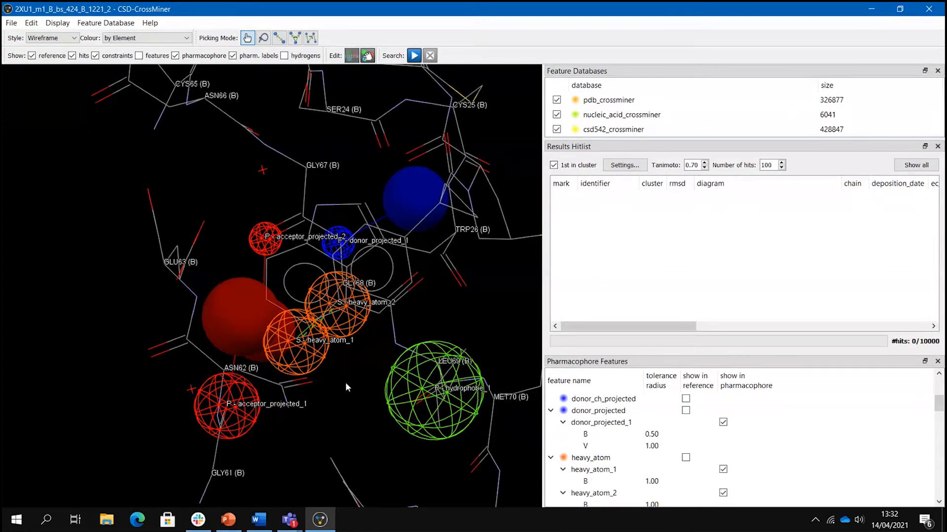
scroll(345, 383, up, 3)
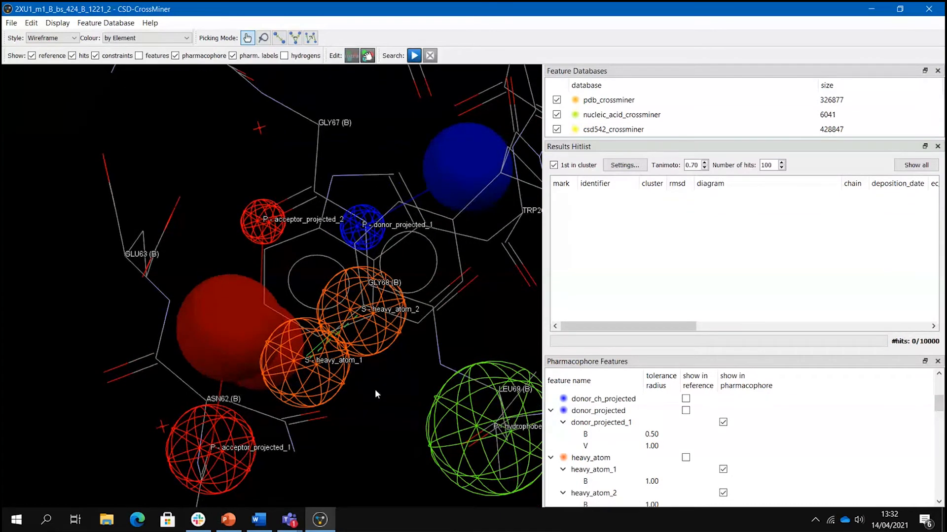
drag(374, 389, 374, 385)
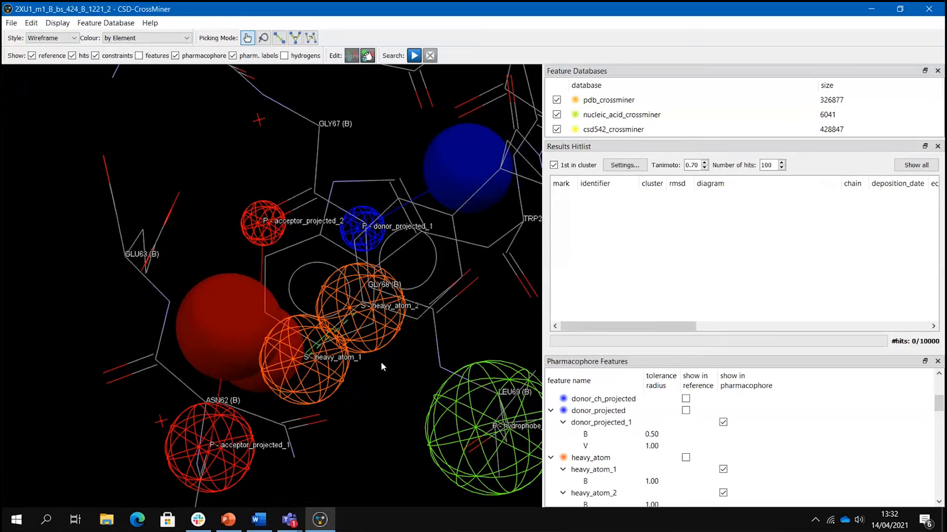
drag(381, 365, 345, 393)
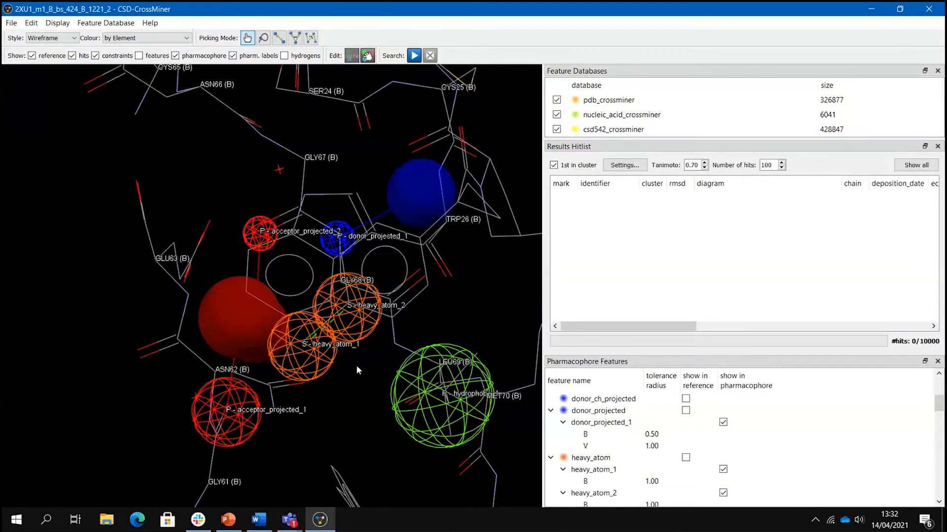
right_drag(357, 366, 312, 390)
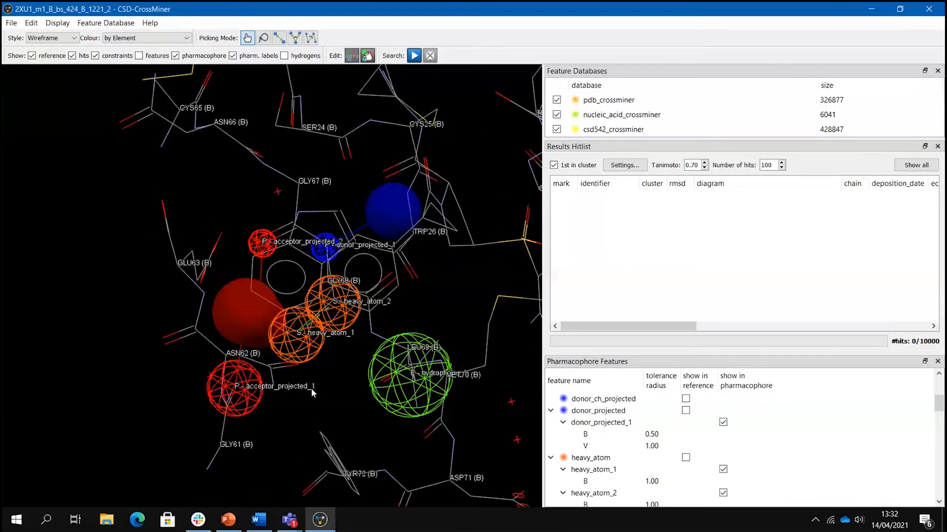
right_drag(461, 275, 175, 334)
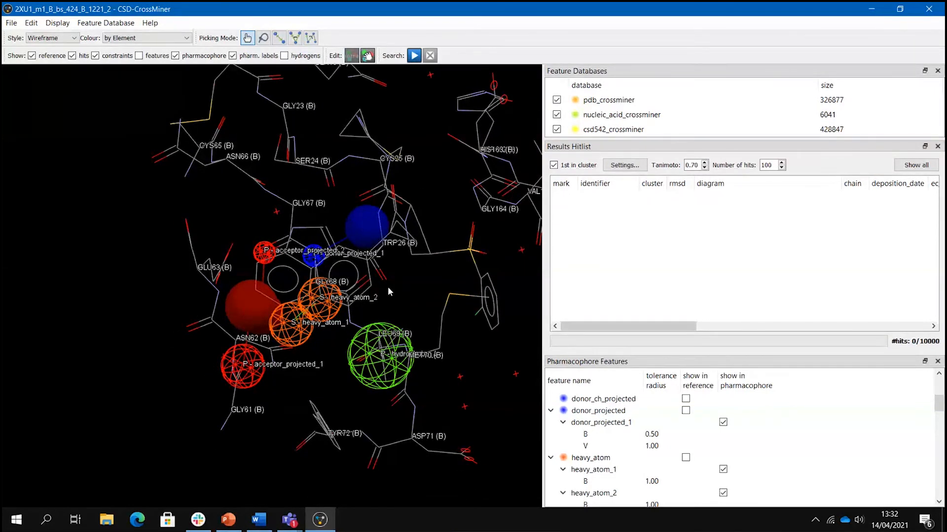
drag(401, 294, 413, 305)
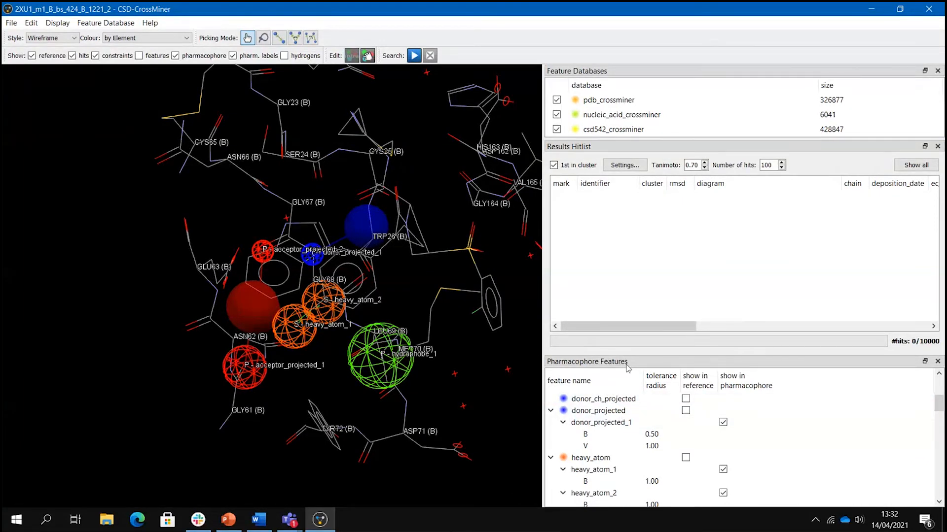
Enlarge the pharmacophore feature list, highlight the B and V points of donor_projected_1, and briefly hide that feature in the pharmacophore
mouse_move(623, 350)
mouse_down()
mouse_move(614, 292)
mouse_move(616, 337)
mouse_up()
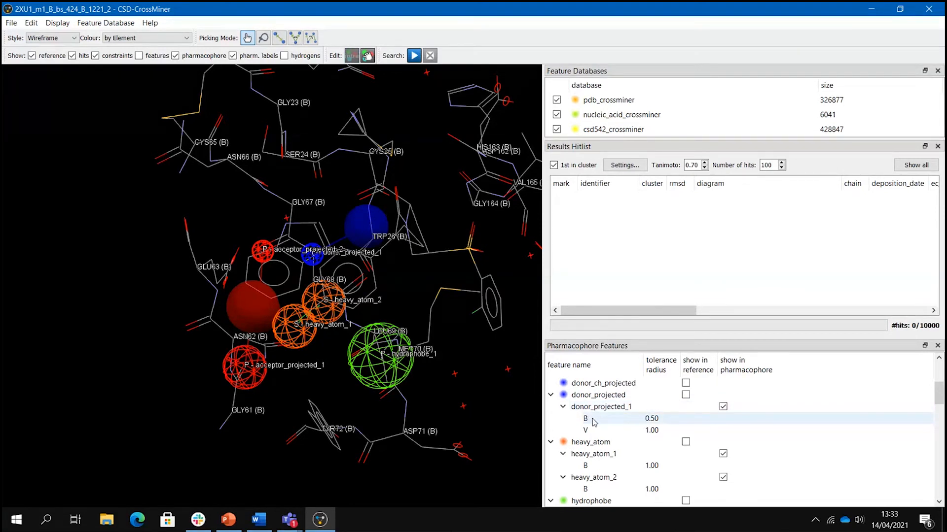
double_click(656, 422)
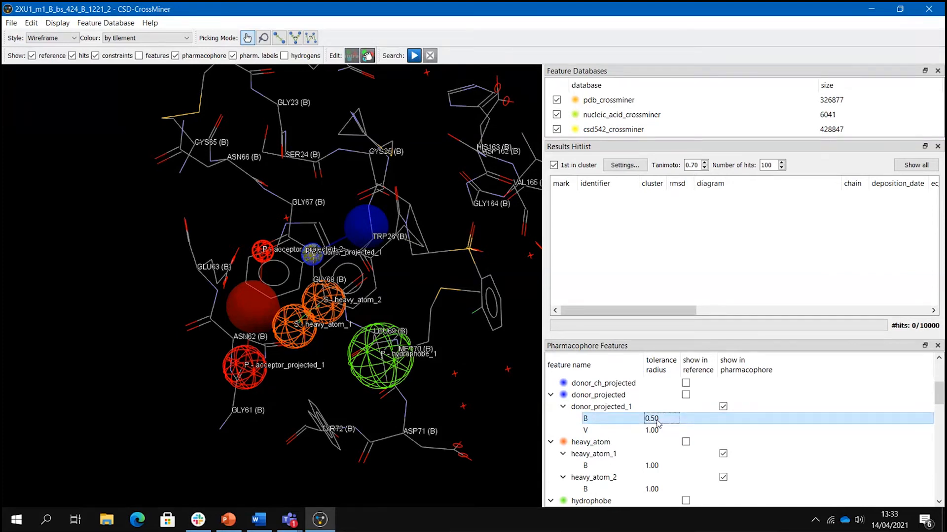
ctrl+click(656, 431)
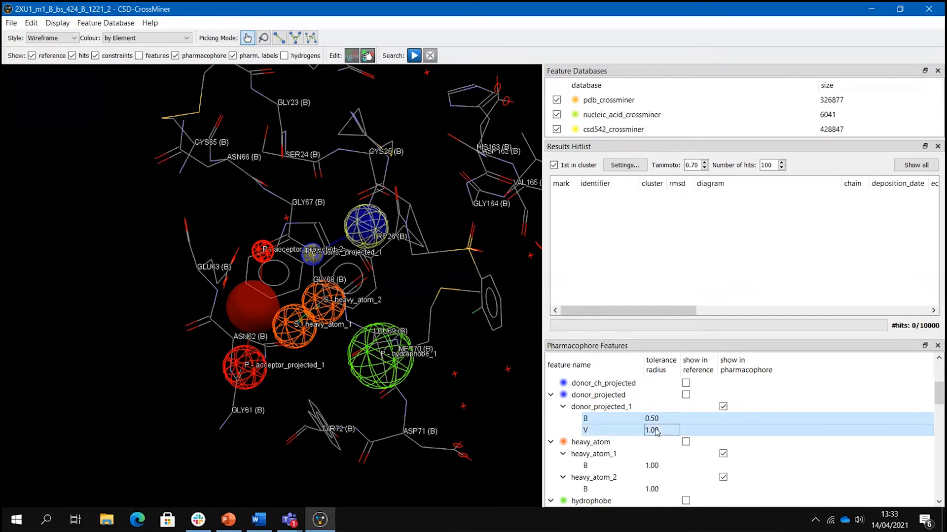
ctrl+click(656, 431)
ctrl+click(657, 419)
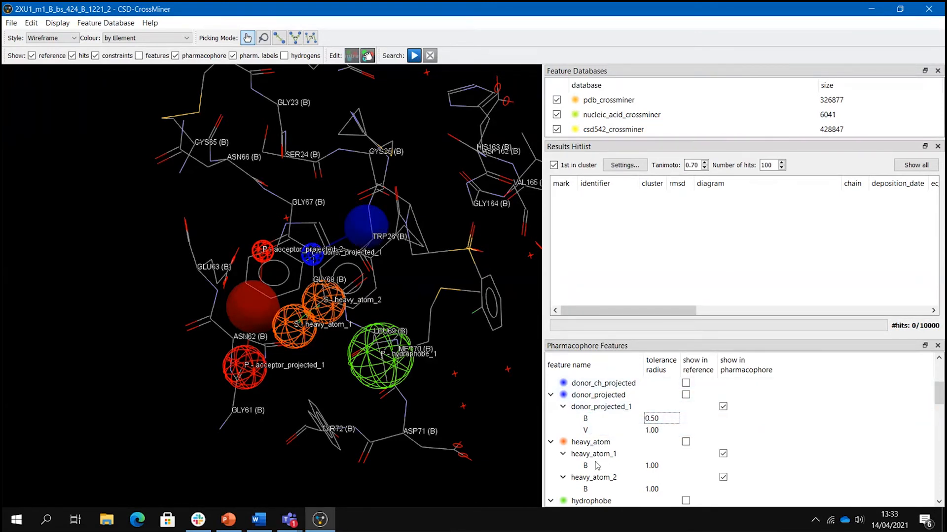
click(723, 407)
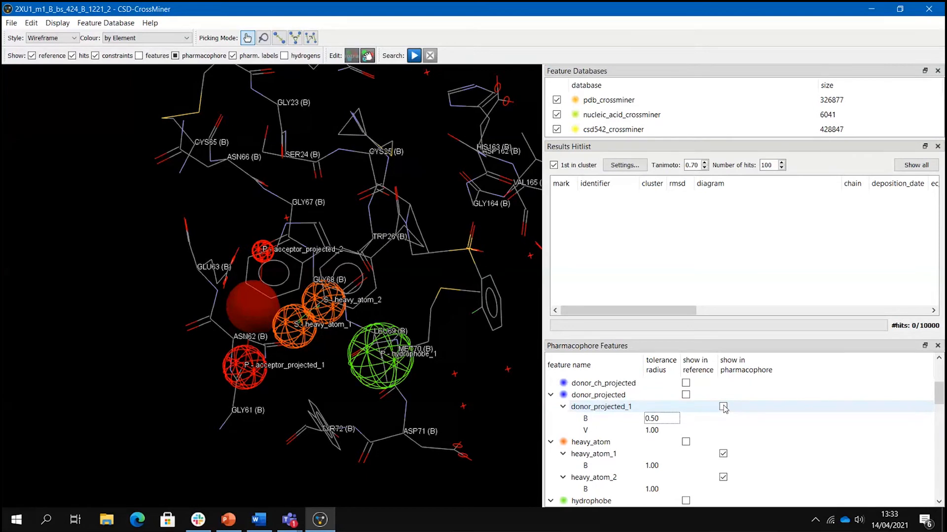
click(723, 407)
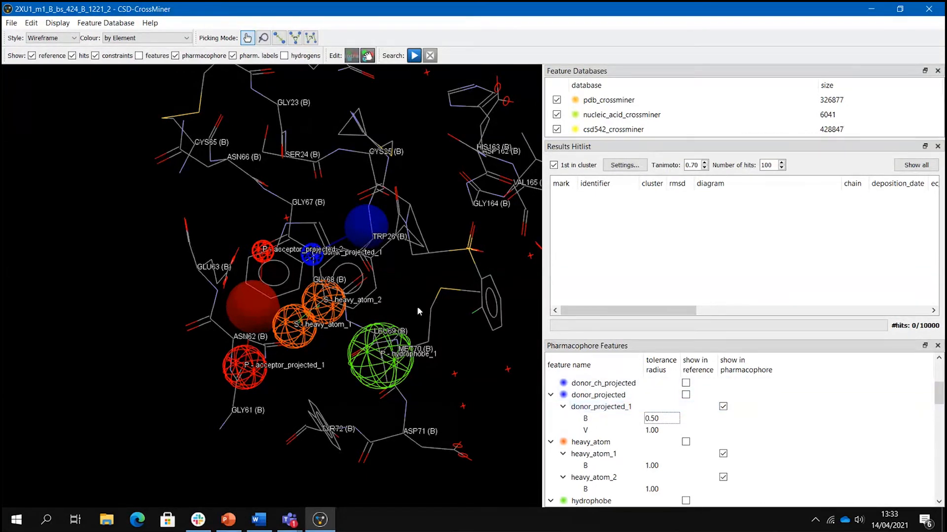
Close the 2XU1 reference structure, keeping only the pharmacophore in the 3D view
drag(398, 206, 367, 236)
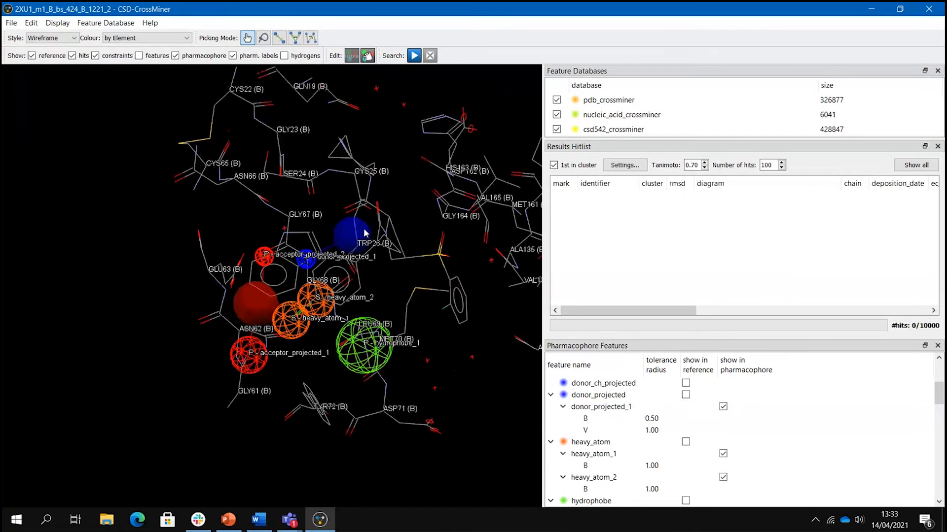
mouse_move(147, 263)
mouse_down()
mouse_move(162, 266)
mouse_move(145, 264)
mouse_up()
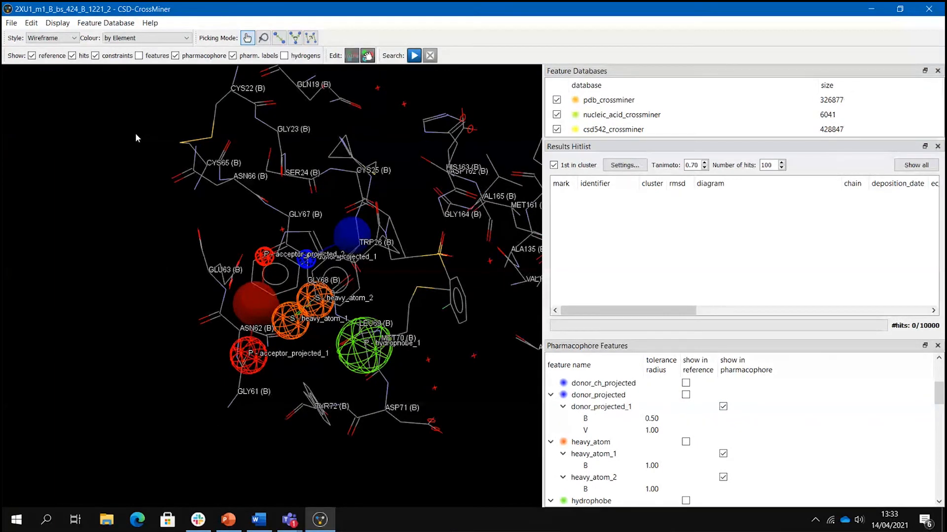
click(11, 23)
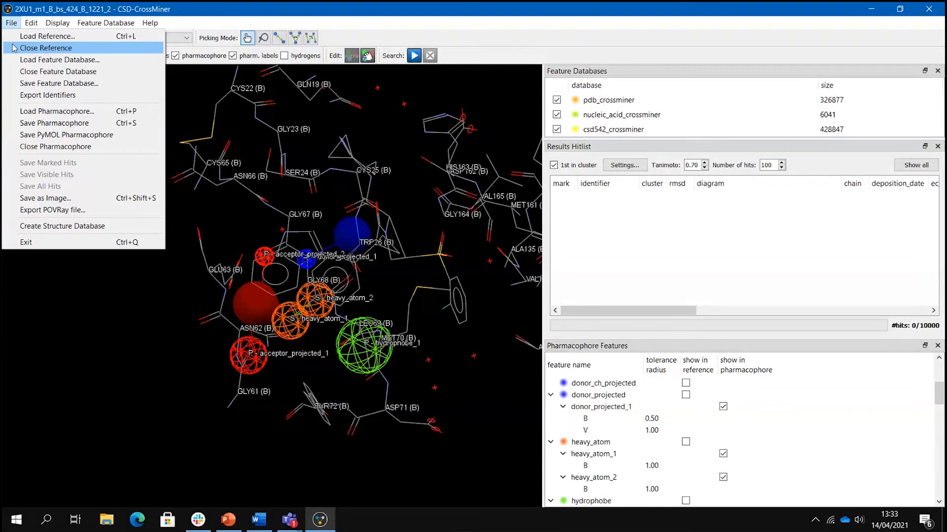
click(46, 48)
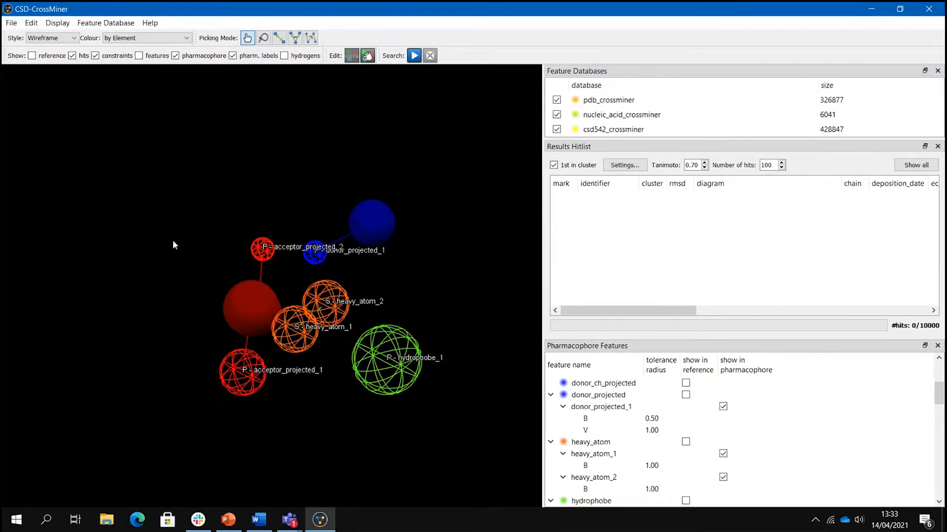
middle_drag(214, 275, 201, 245)
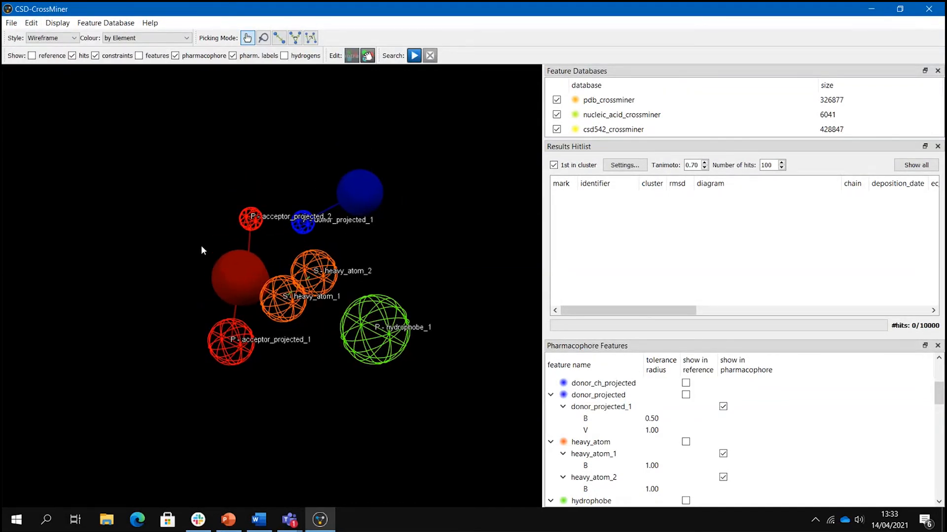
right_drag(147, 285, 185, 253)
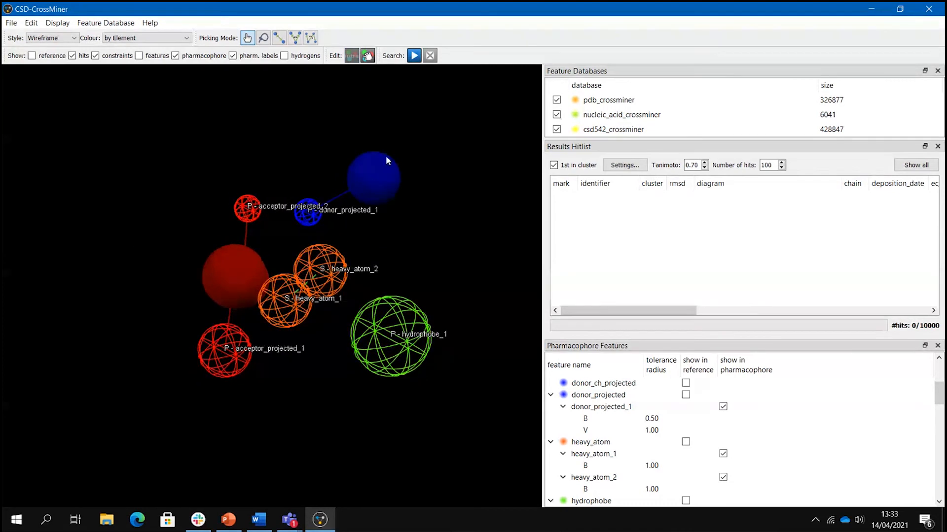
Start the pharmacophore search across the pdb_crossminer, nucleic_acid_crossminer and csd542_crossminer databases, and make the results hitlist taller
click(414, 57)
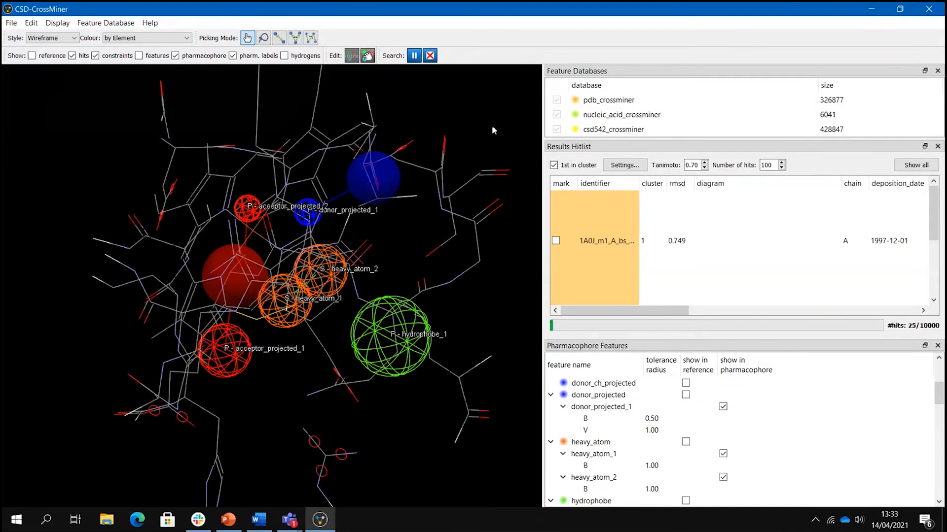
right_drag(469, 147, 435, 182)
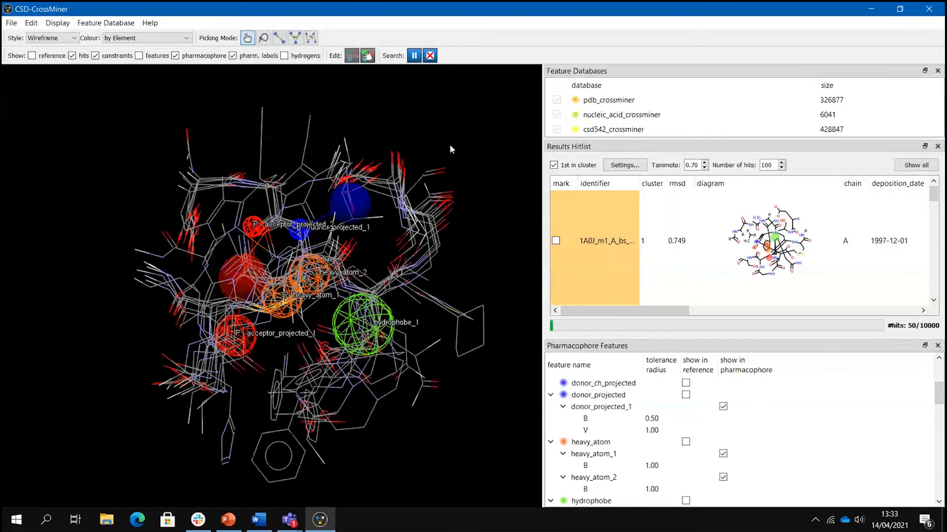
right_drag(481, 127, 455, 152)
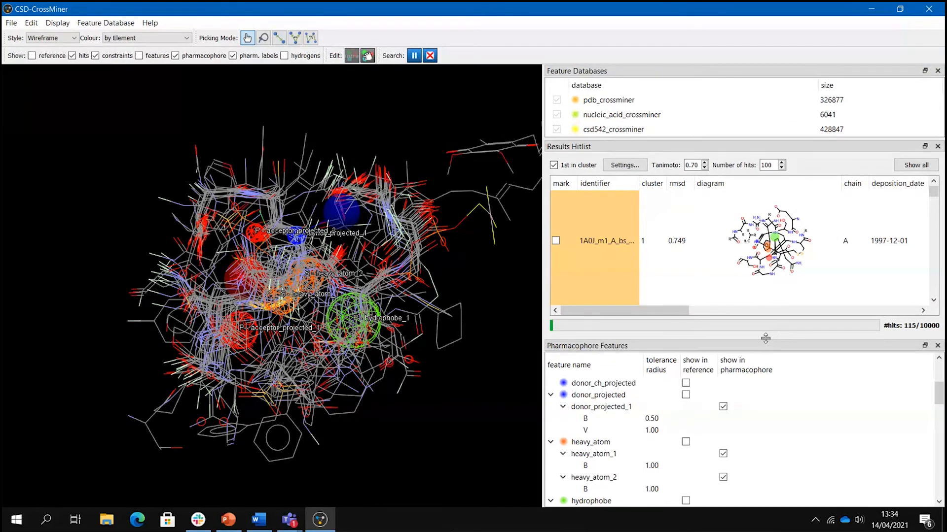
drag(765, 339, 757, 381)
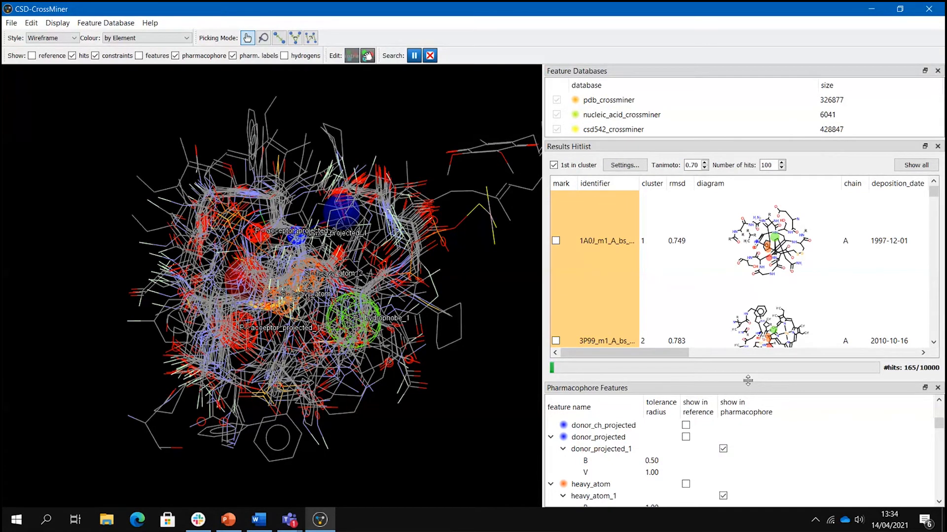
drag(744, 380, 748, 400)
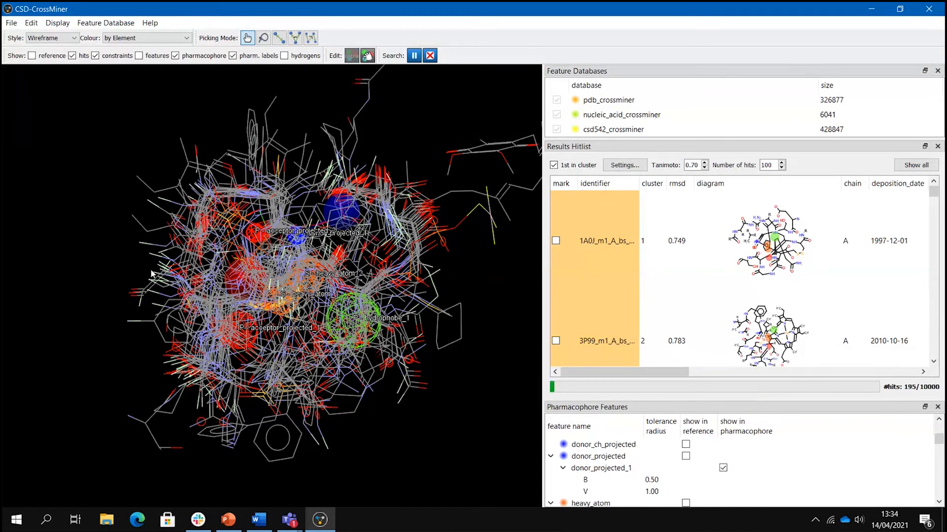
drag(85, 262, 277, 359)
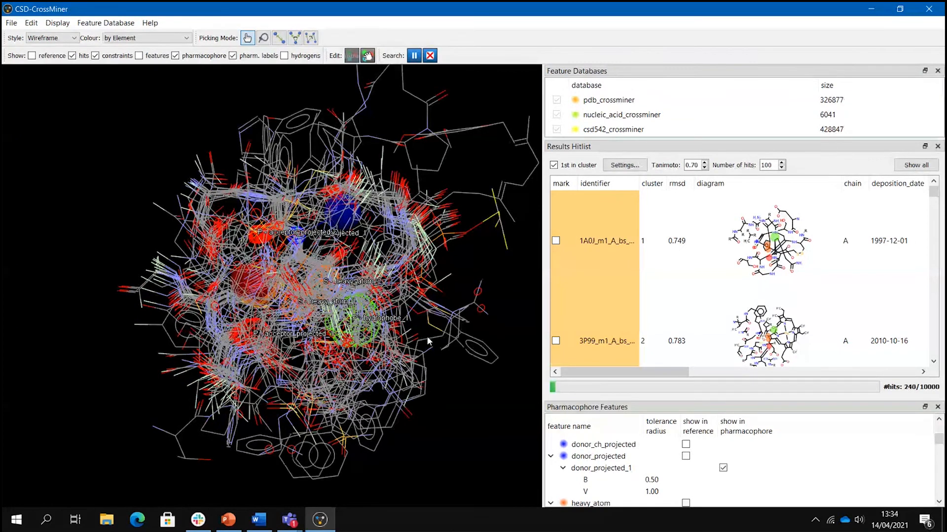
drag(500, 259, 454, 308)
View the first hits one at a time over the pharmacophore, from the 1A0J hit in cluster 1 to the 5JB8 hit in cluster 5
click(693, 259)
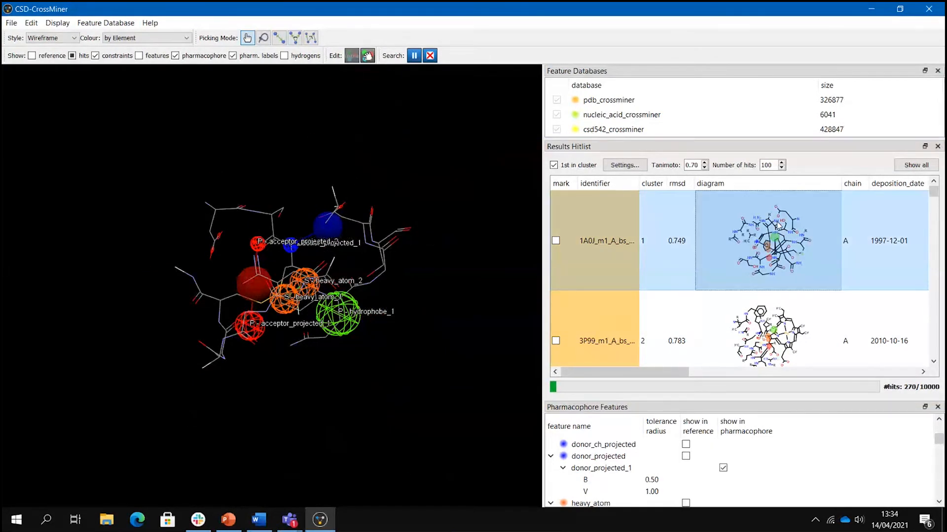
key(Down)
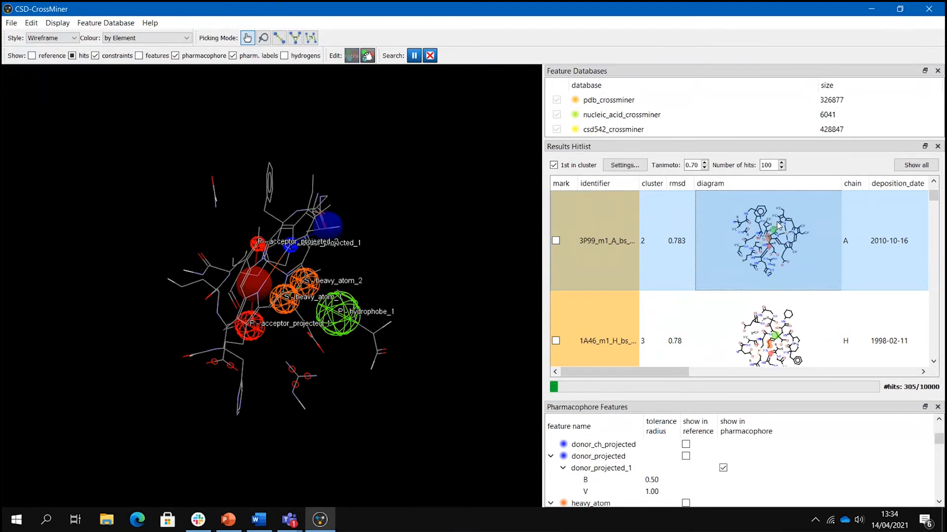
key(Down)
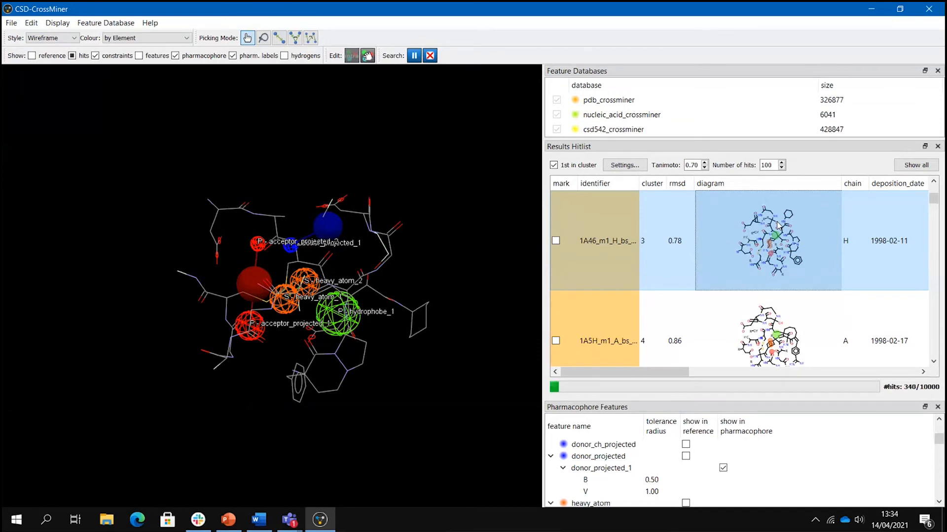
key(Down)
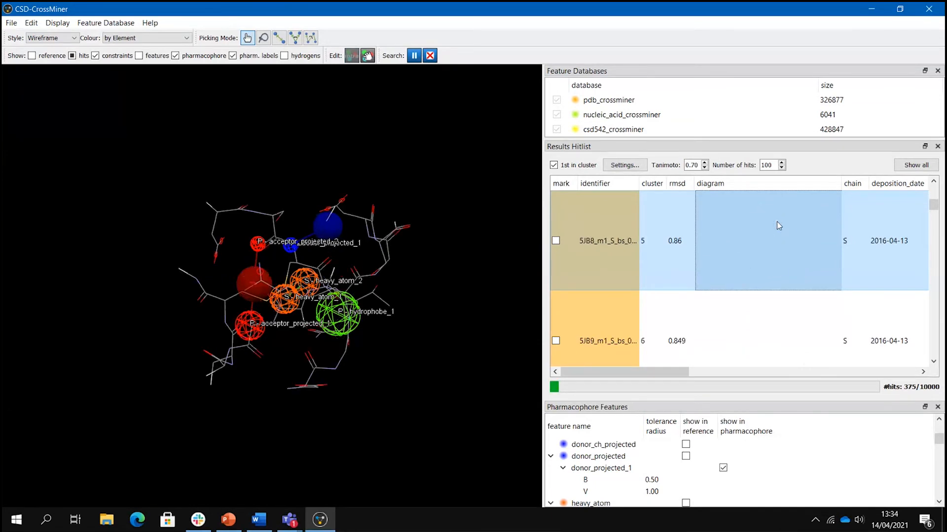
Overlay all hits from the hitlist on the pharmacophore in the 3D view and pause the running search
key(Up)
key(Up)
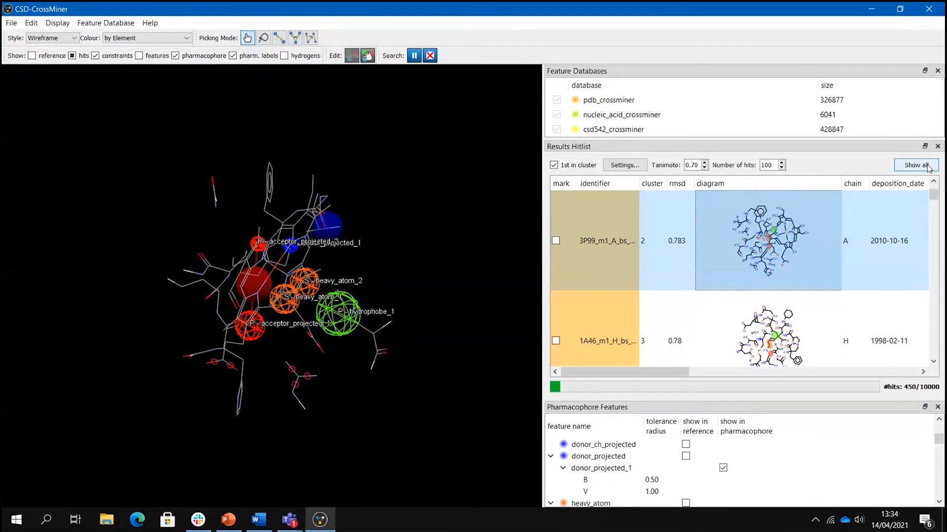
click(927, 167)
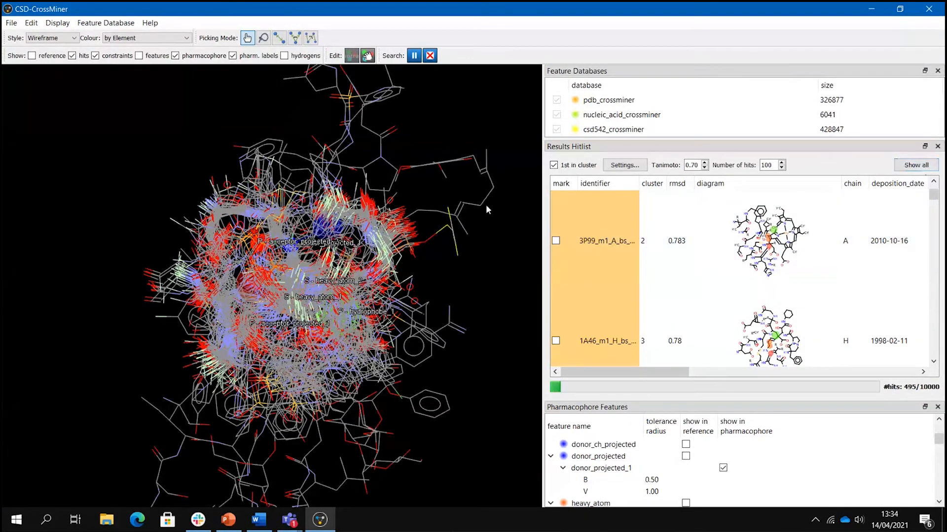
drag(473, 125, 440, 137)
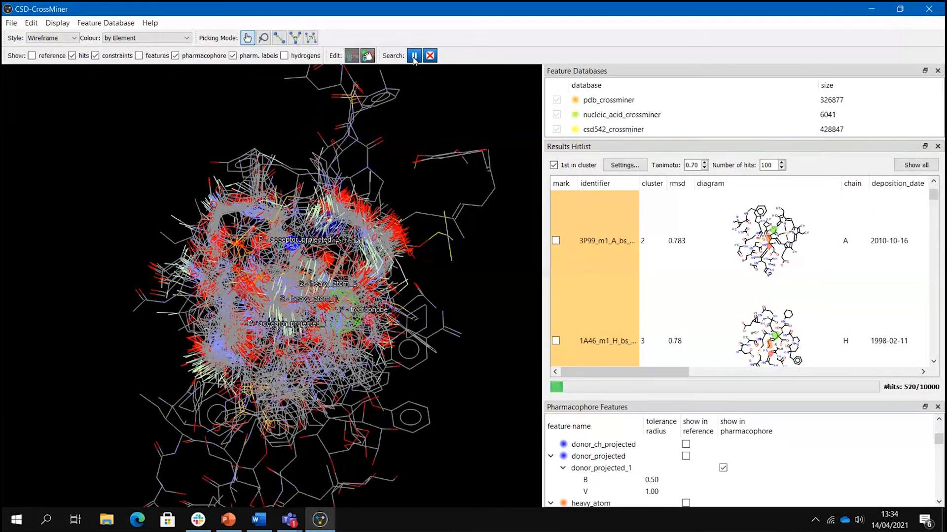
click(414, 56)
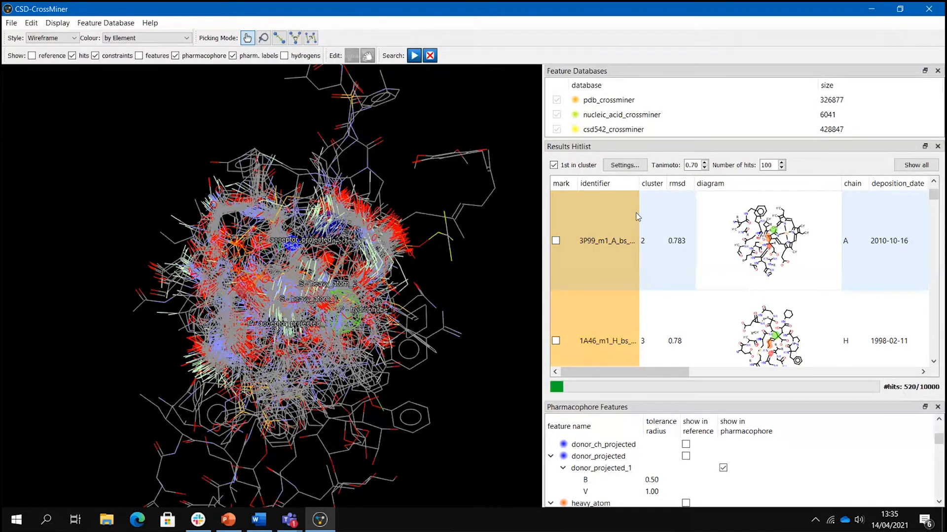
Widen the hitlist's identifier column so the full hit identifiers fit, and return to the first hit
click(638, 177)
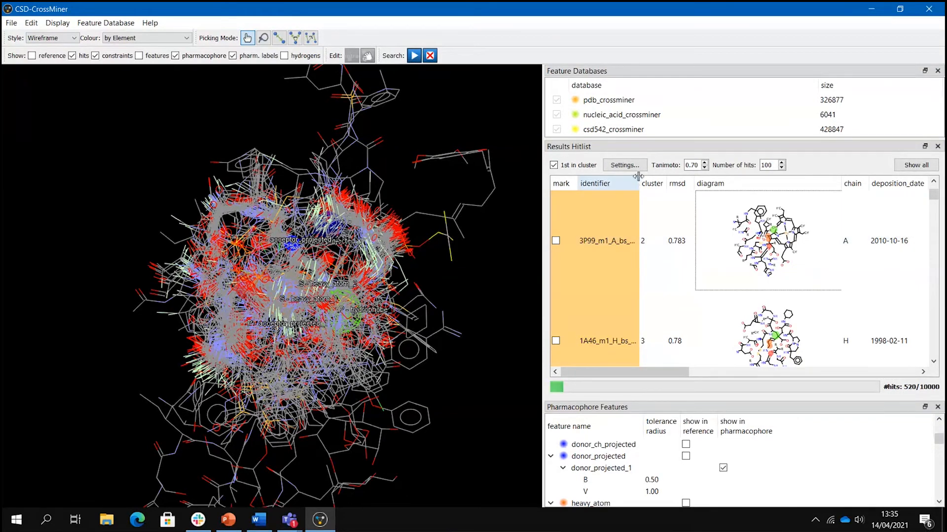
drag(638, 177, 682, 183)
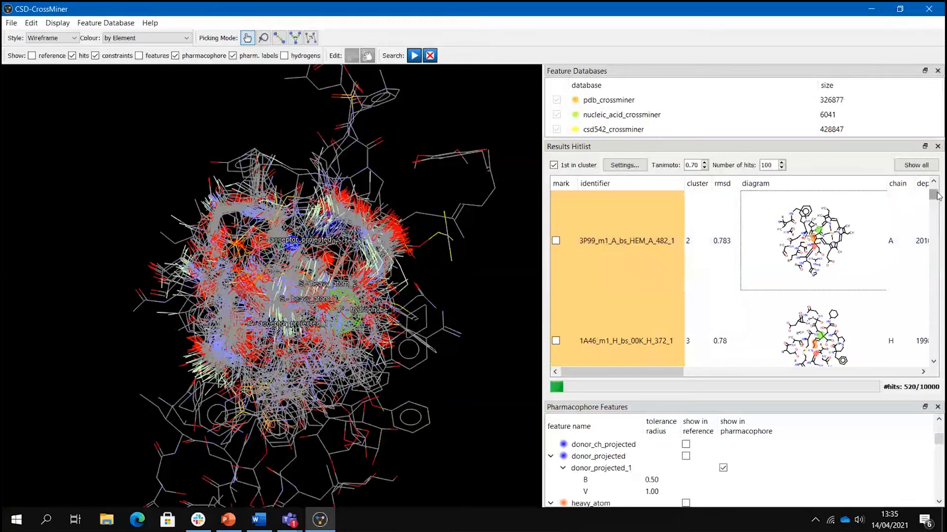
scroll(938, 196, up, 1)
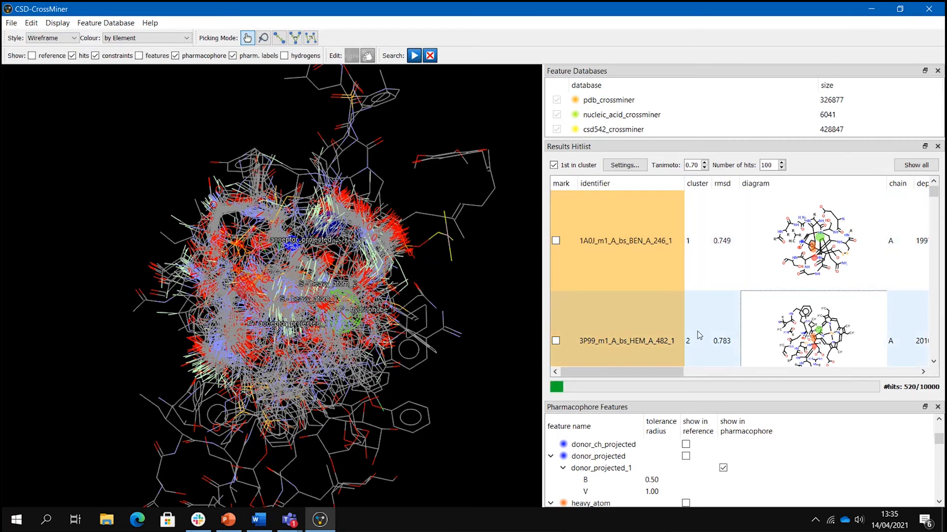
List all cluster members instead of only the first in each cluster, sorted by cluster, and view the 1AKV_m1_A_bs_FMN_A_152_1 hit
click(554, 165)
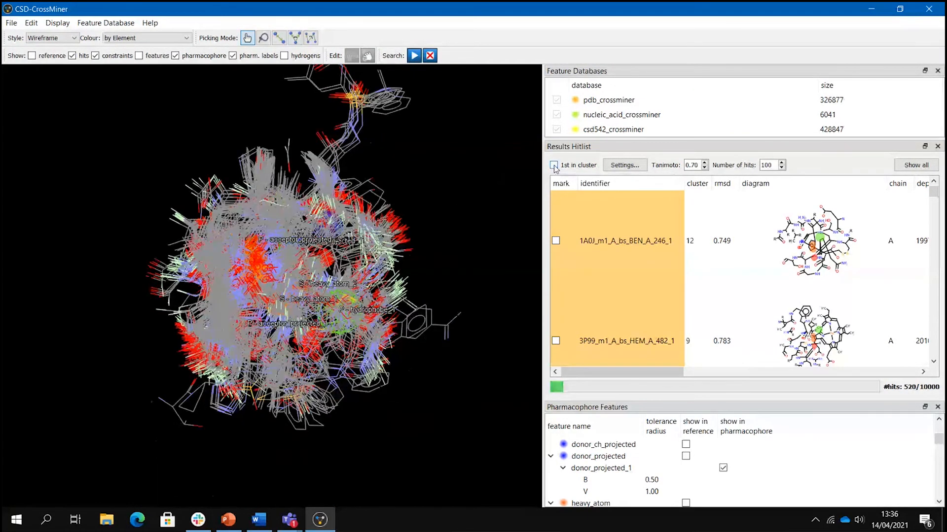
click(700, 184)
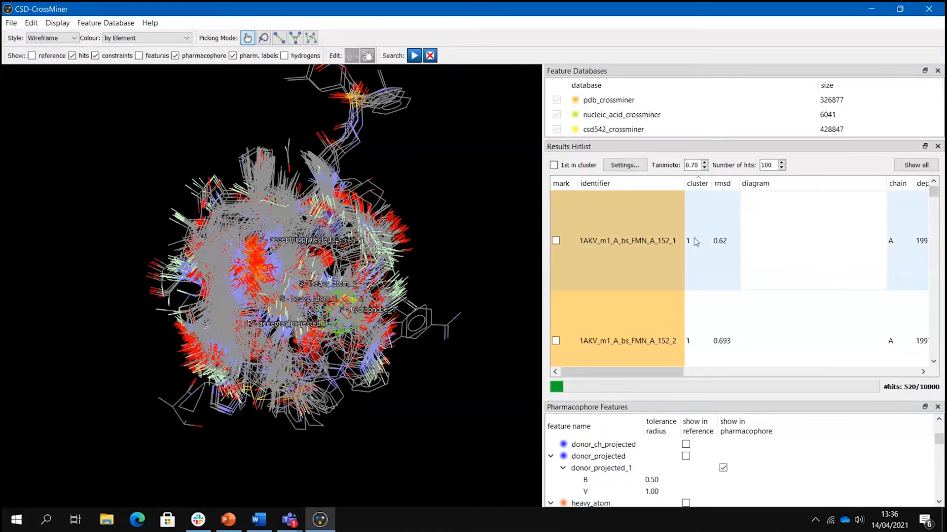
click(700, 260)
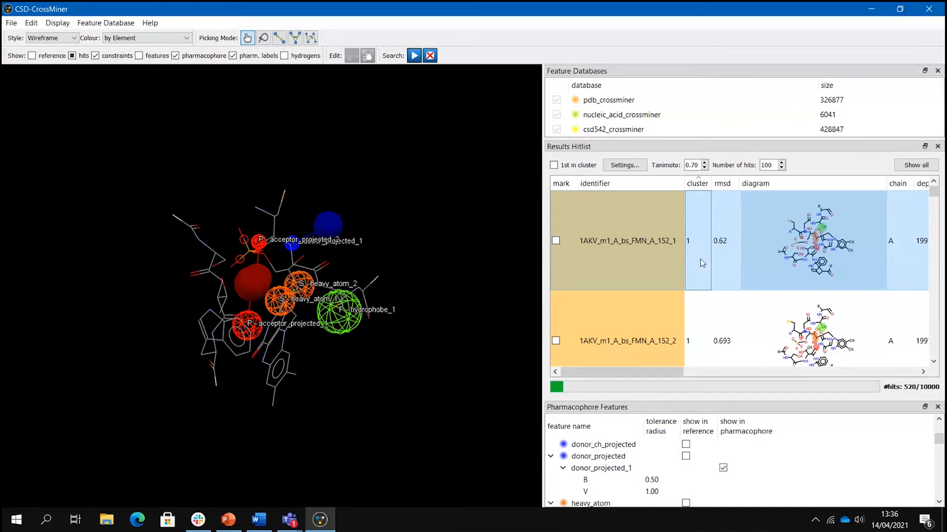
Restrict the hitlist to the first hit in each cluster again and sort it by ascending rmsd
click(554, 165)
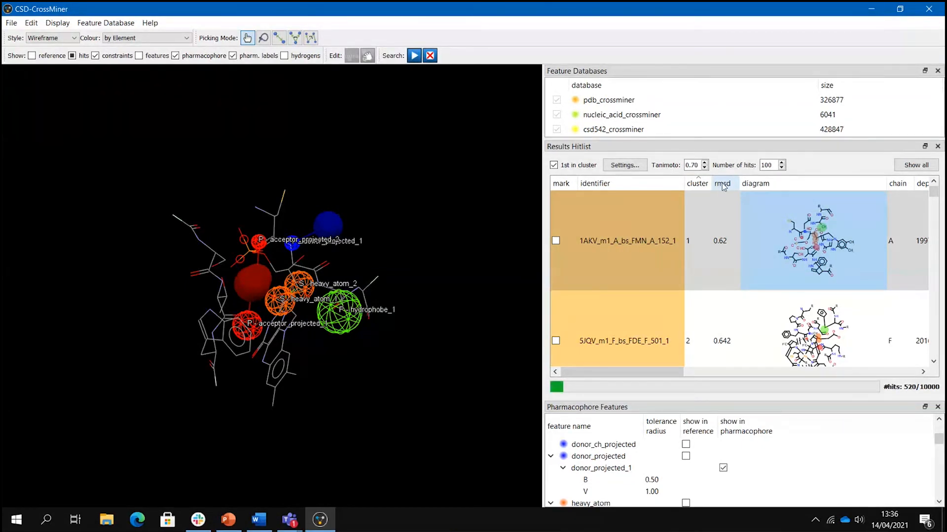
click(722, 183)
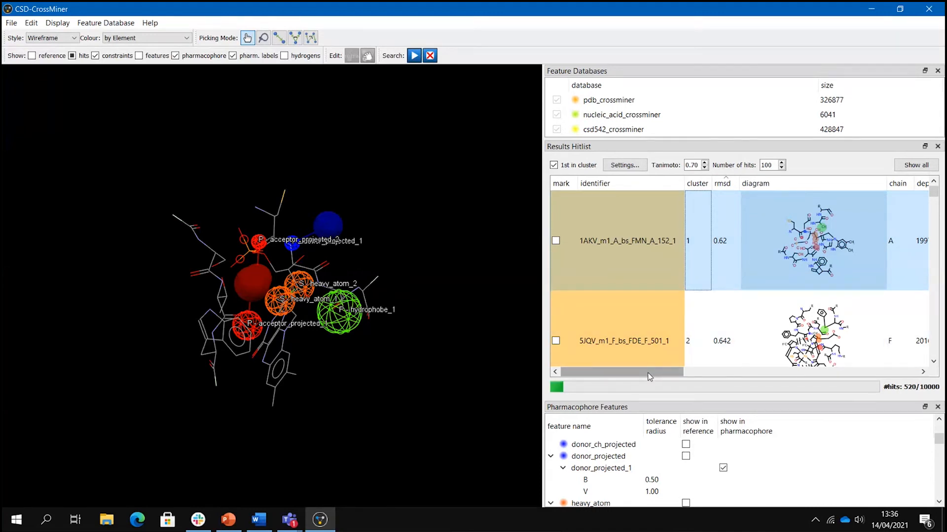
Narrow the hitlist's diagram column slightly, then hide it to make the rows compact
drag(649, 373, 692, 374)
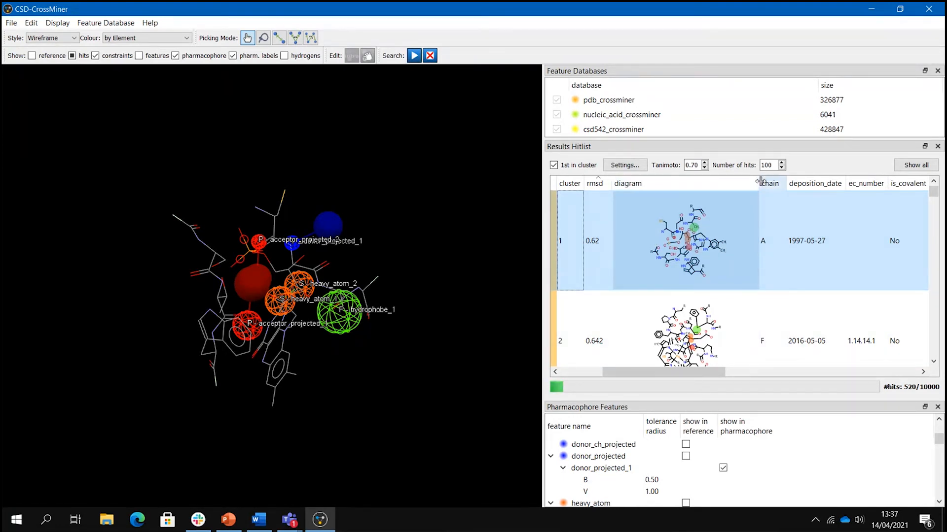
mouse_move(760, 182)
mouse_down()
mouse_move(853, 182)
mouse_move(737, 185)
mouse_move(753, 188)
mouse_up()
right_click(685, 226)
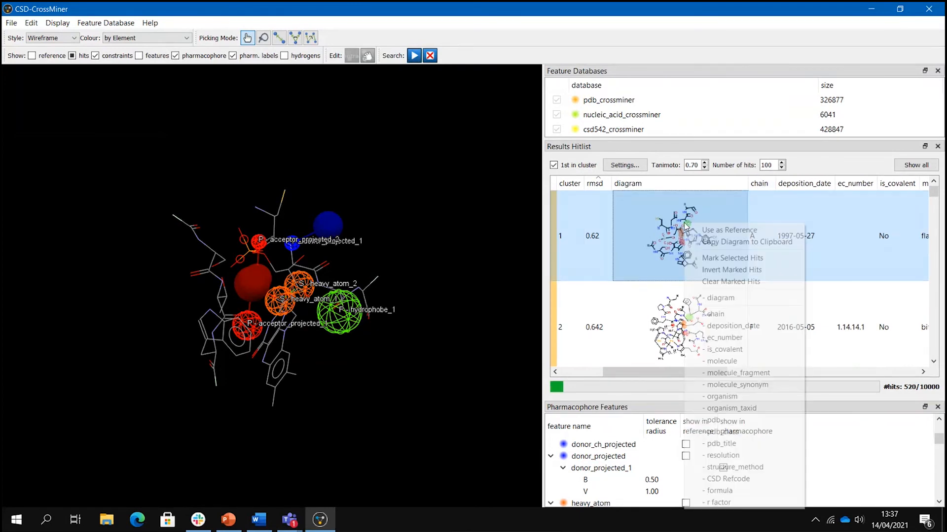
click(724, 299)
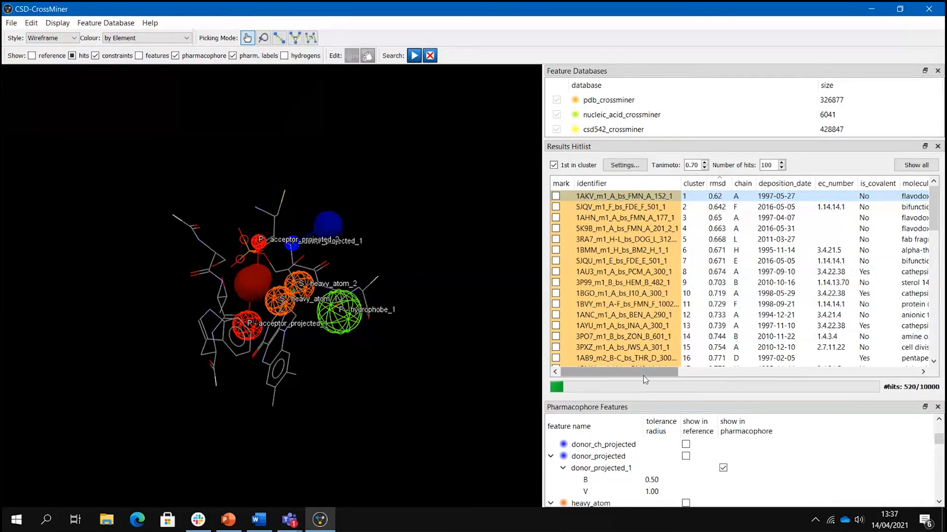
Examine the hits' property columns, including deposition_date, ec_number, is_covalent, molecule and molecule_fragment
mouse_move(642, 378)
mouse_down()
mouse_move(681, 372)
mouse_move(651, 373)
mouse_up()
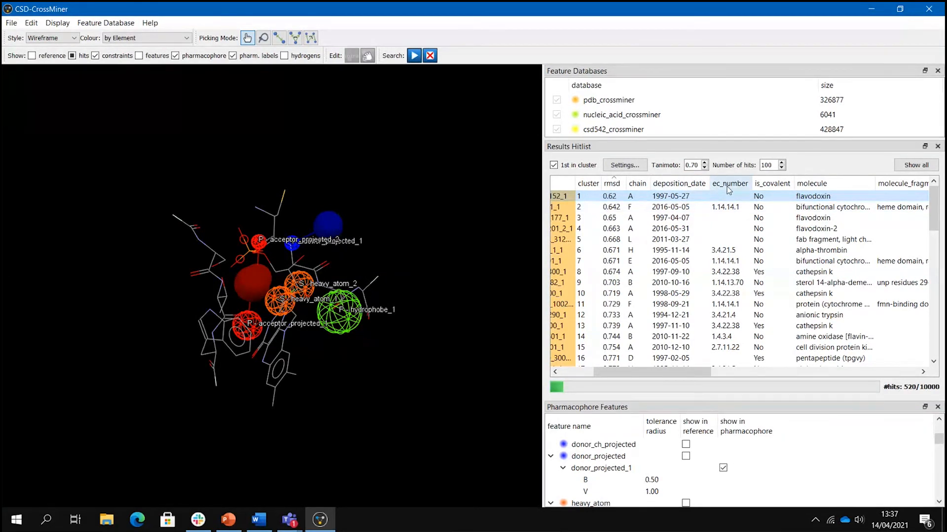
click(679, 377)
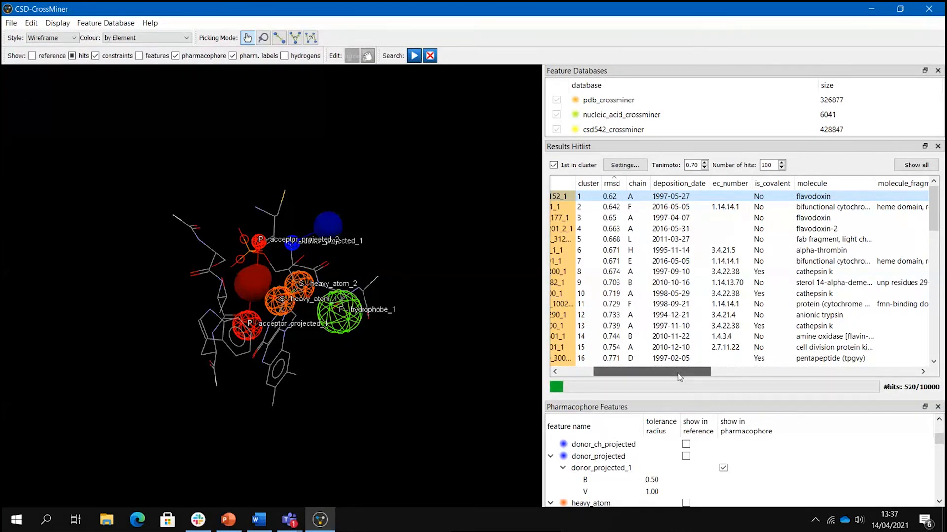
drag(680, 377, 688, 378)
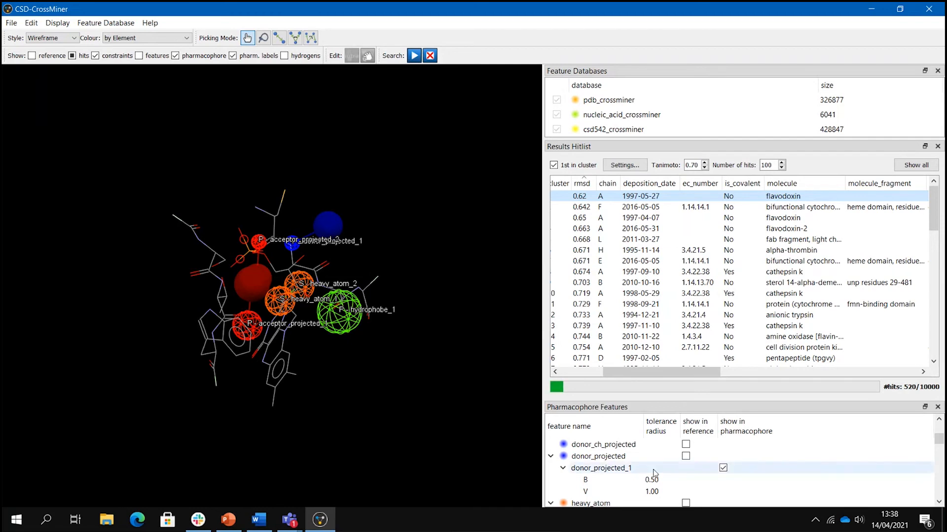
Stop the search to clear its hits and enlarge the pharmacophore feature list, showing both acceptor_projected features
scroll(647, 470, up, 3)
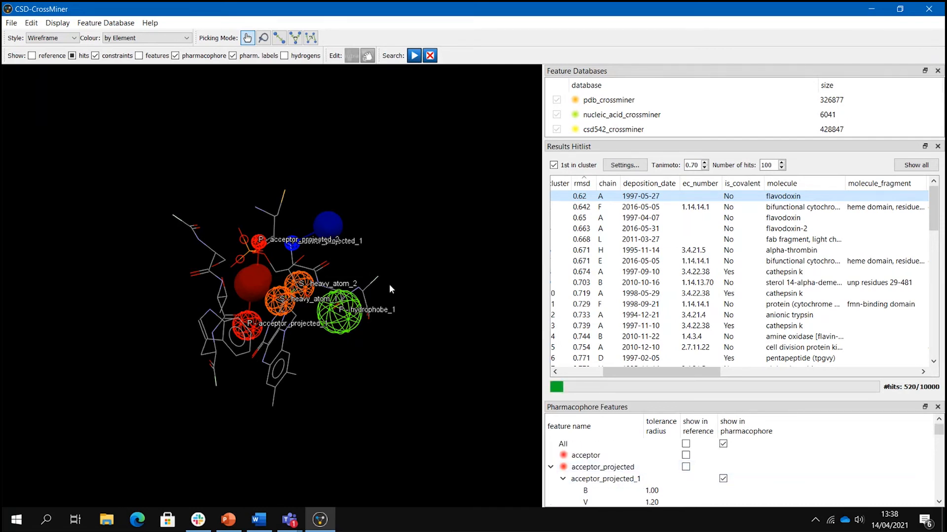
mouse_move(389, 283)
mouse_down()
mouse_move(422, 309)
mouse_move(403, 286)
mouse_up()
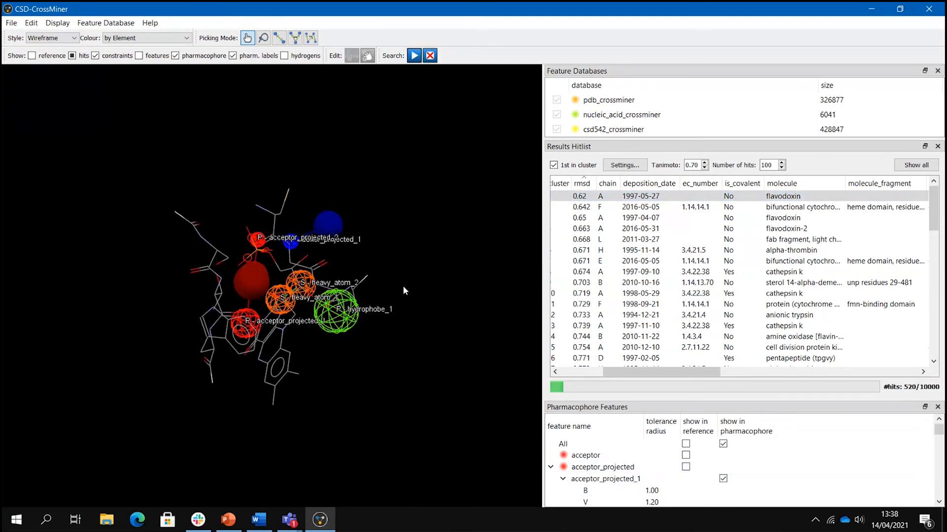
click(429, 57)
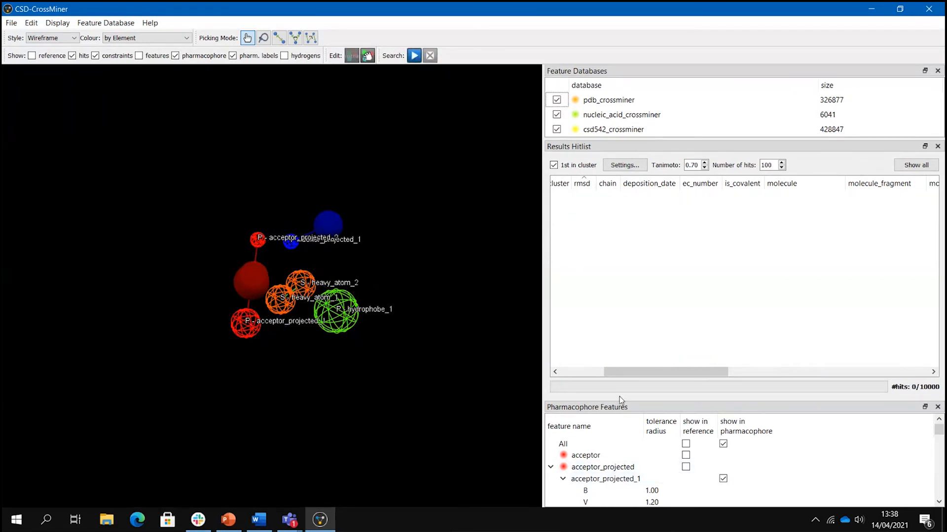
drag(617, 395, 617, 344)
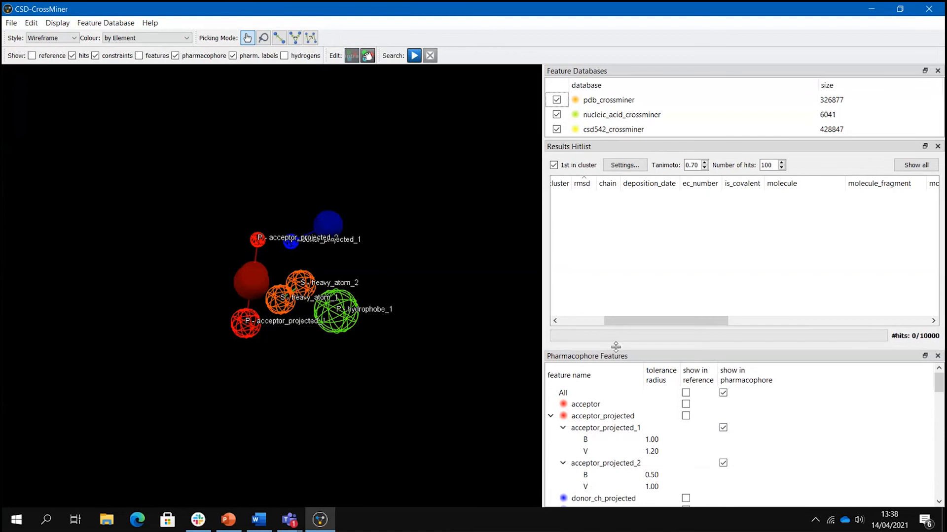
Set the tolerance radius of acceptor_projected_1's B point to 0.50
double_click(652, 440)
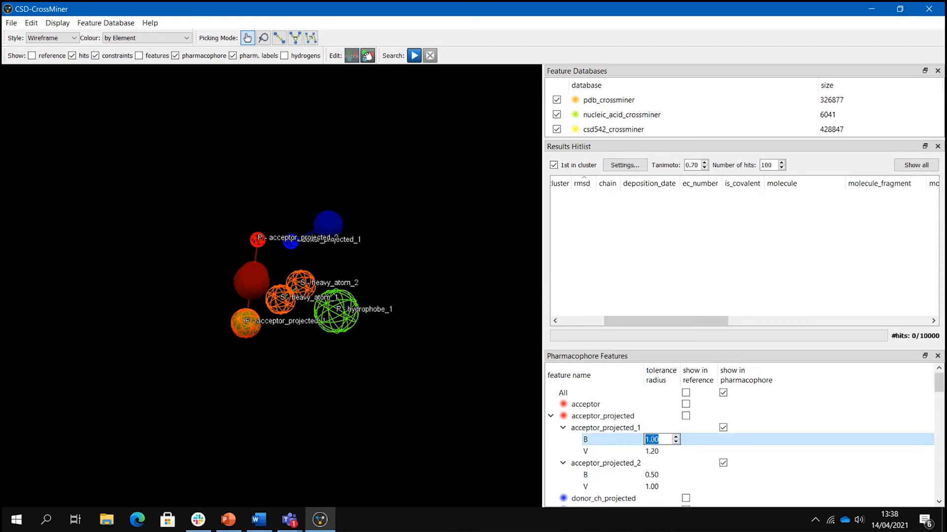
key(Down)
key(Down)
key(Down)
key(Down)
key(Down)
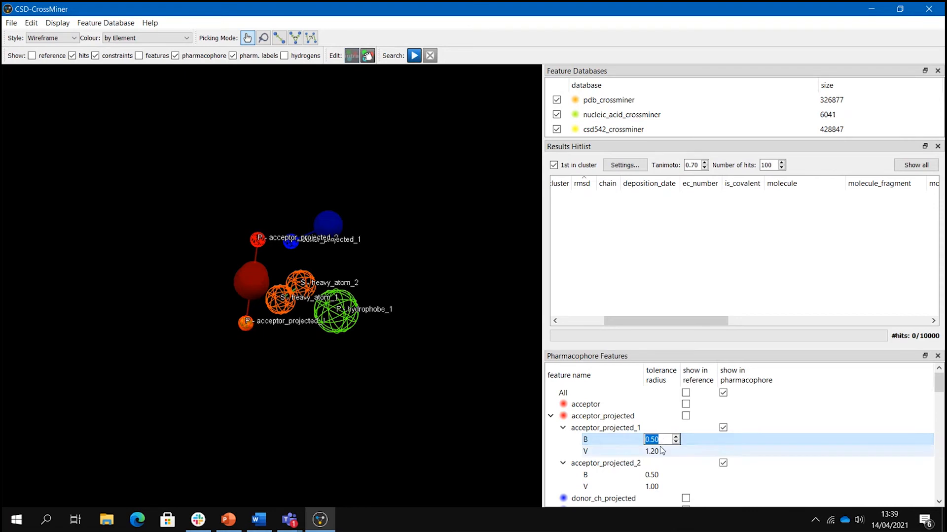
Set the tolerance radius of acceptor_projected_1's V point to 0.50
double_click(660, 452)
key(Down)
key(Down)
key(Down)
key(Down)
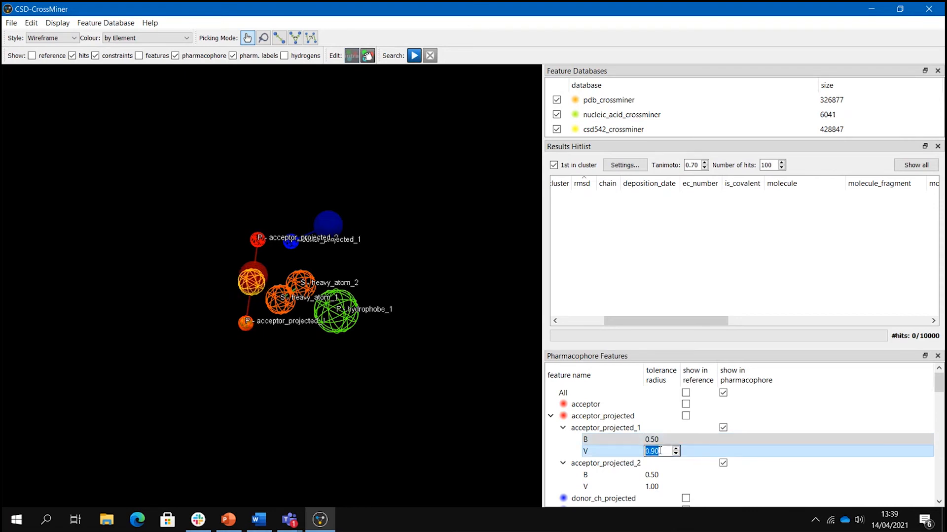
key(Down)
key(Down)
key(Down)
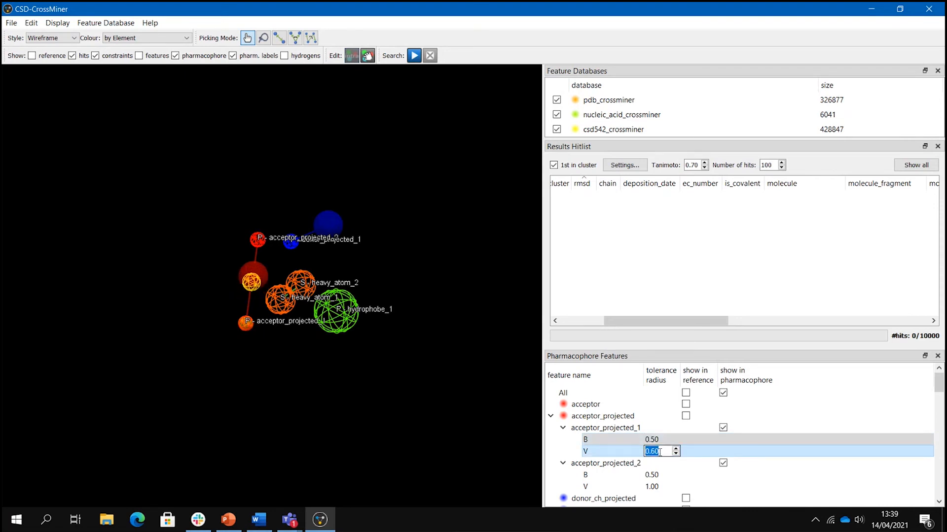
Set the tolerance radius of acceptor_projected_2's V point to 0.50
click(655, 477)
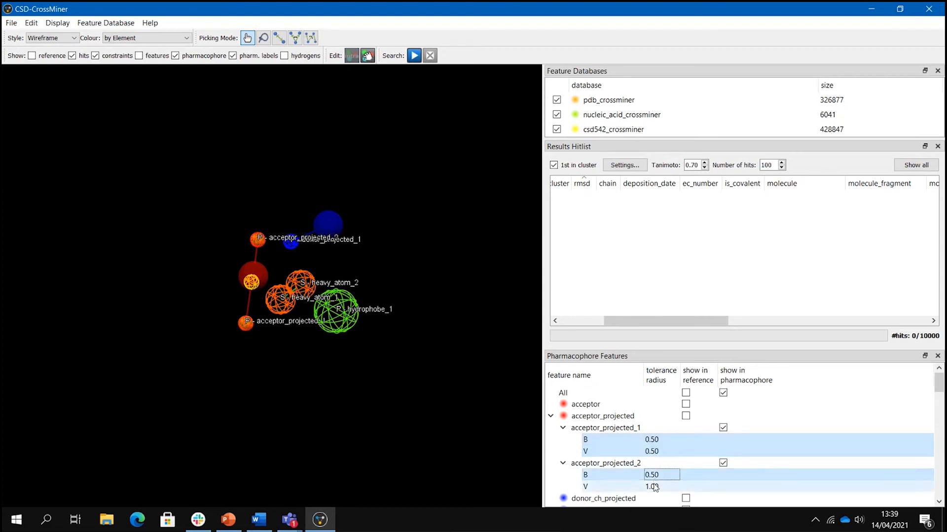
double_click(655, 487)
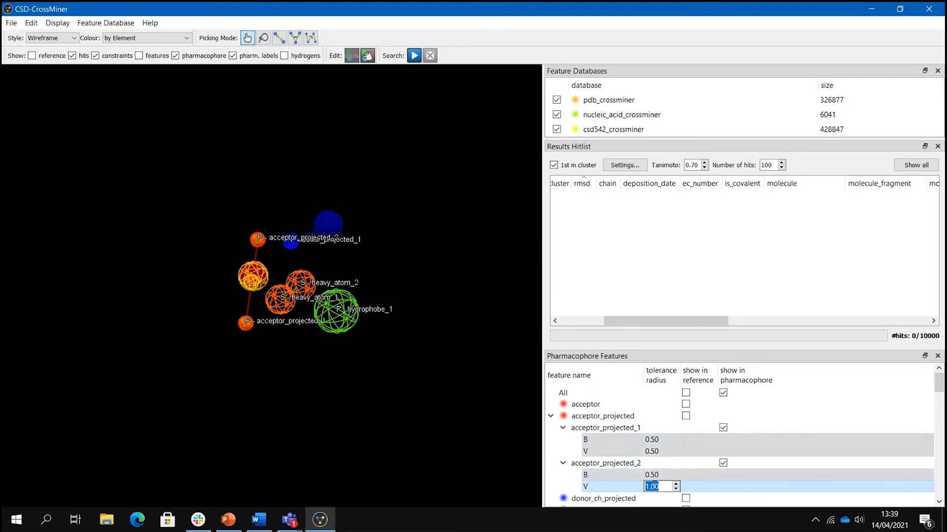
key(Down)
key(Down)
key(Down)
key(Down)
key(Down)
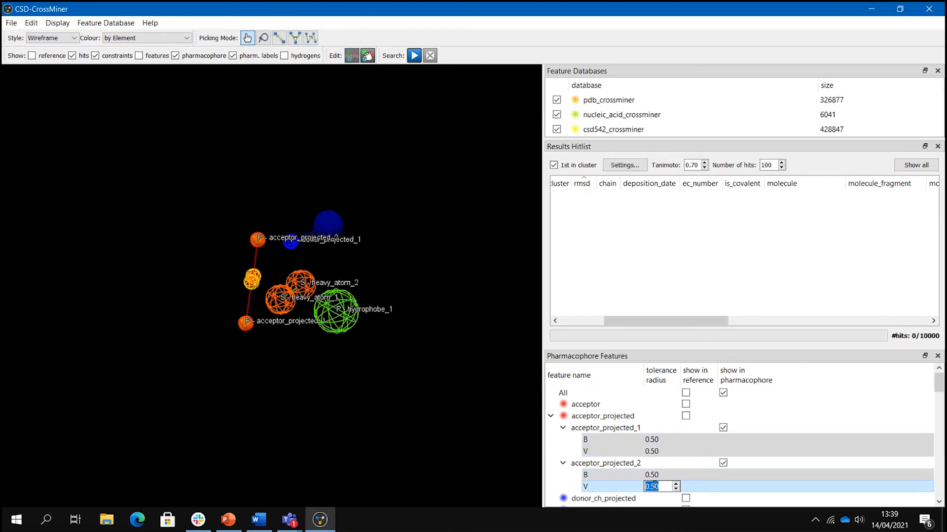
Run the search again over all three feature databases with the tightened acceptor tolerances
drag(463, 431, 406, 347)
drag(190, 346, 257, 258)
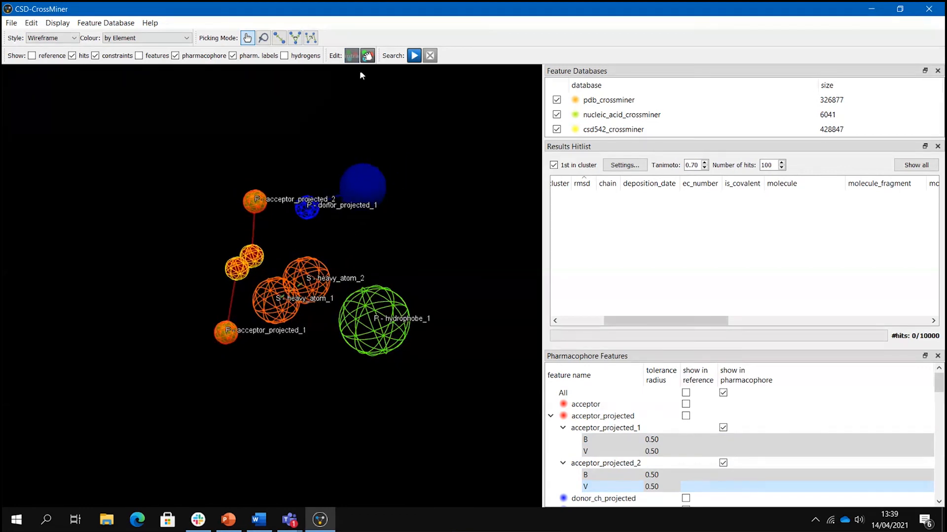
click(414, 55)
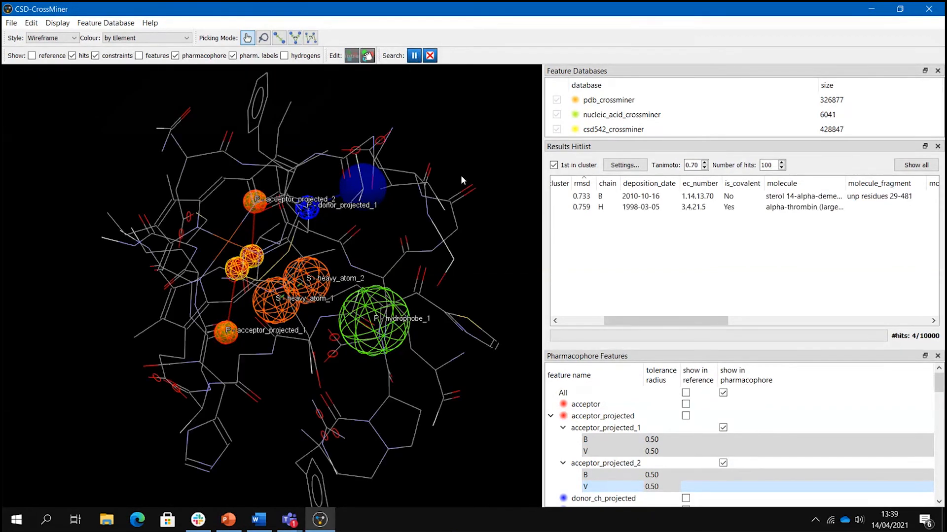
right_drag(481, 127, 434, 182)
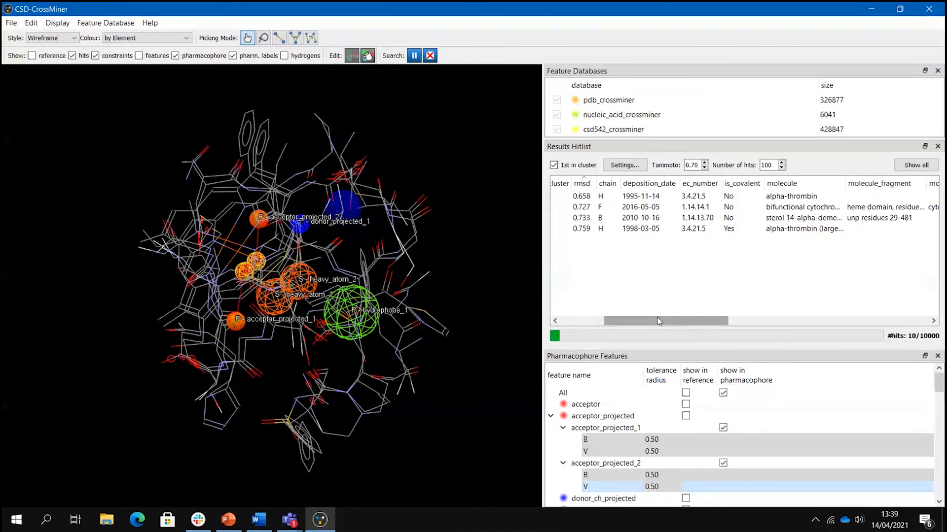
View the 1BMM_m1_H_bs_BM2_H_1_1 hit over the pharmacophore and show the diagram column in the hitlist again
drag(658, 321, 615, 321)
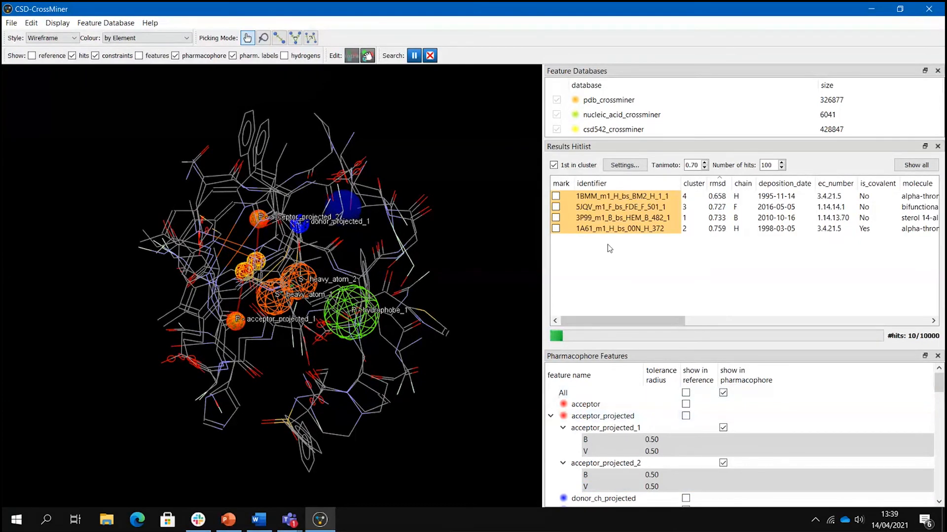
right_click(617, 196)
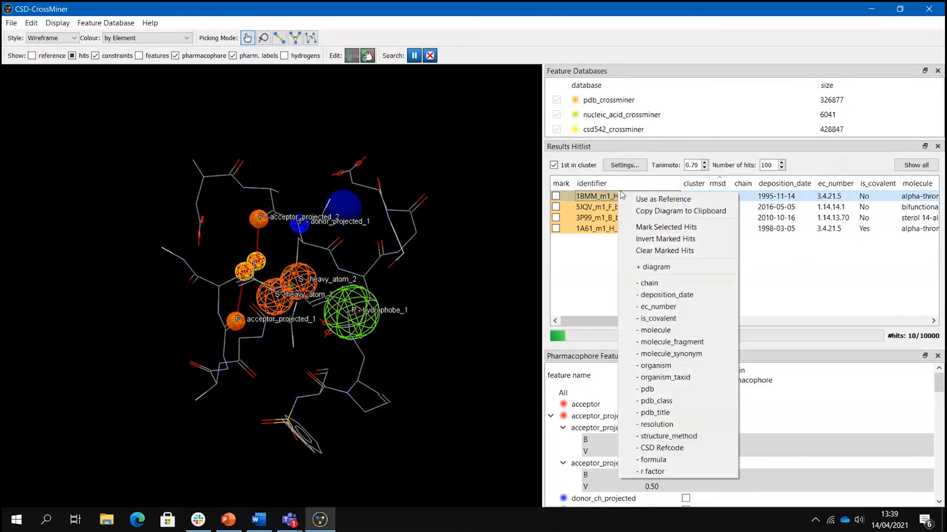
click(656, 266)
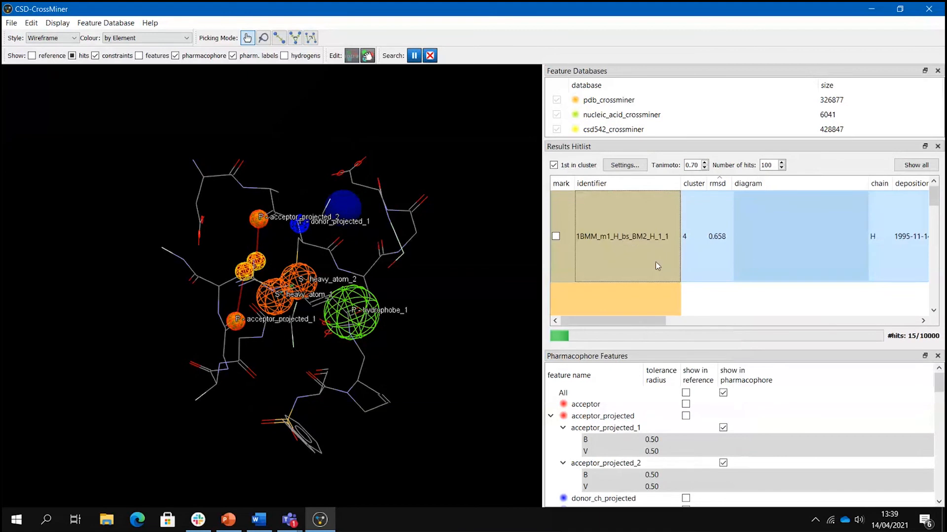
View the coagulation factor xa hit over the pharmacophore and check the hitlist's deposition date, EC number, covalent and molecule columns
click(797, 247)
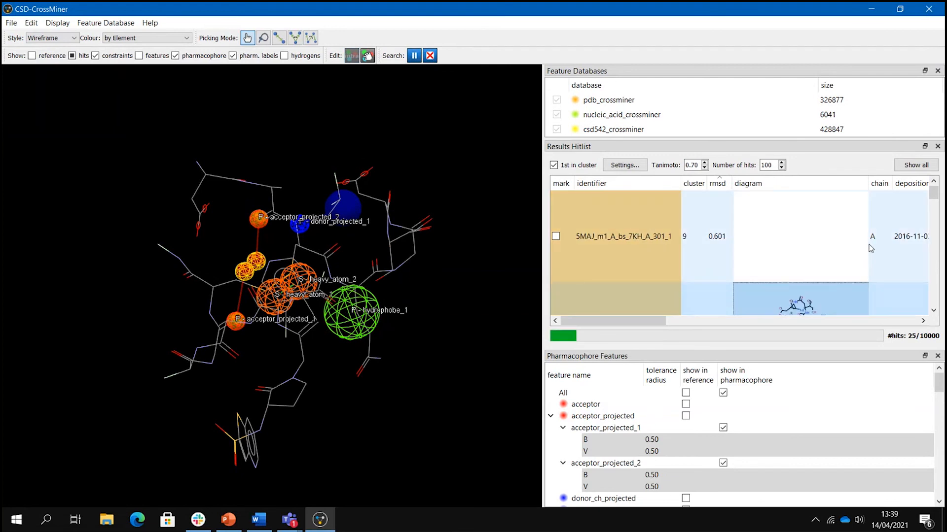
drag(588, 321, 676, 321)
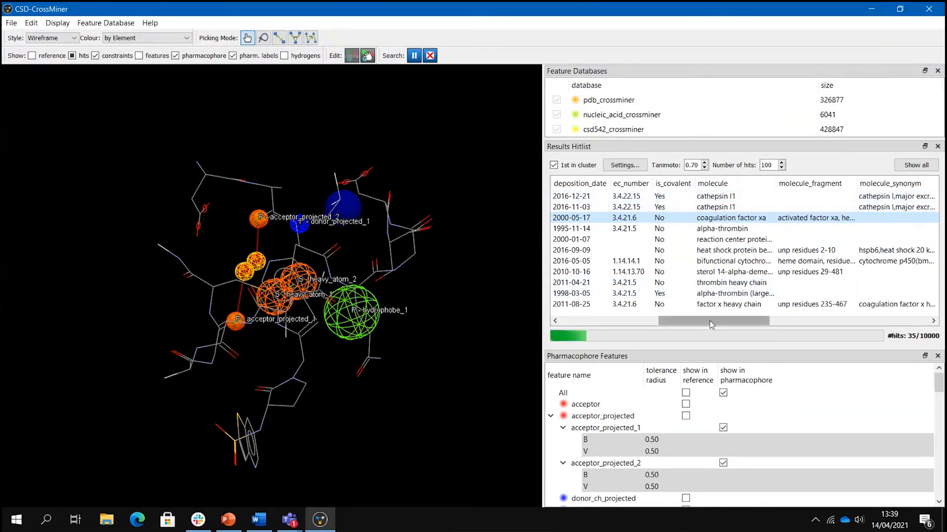
mouse_move(709, 321)
mouse_down()
mouse_move(682, 322)
mouse_move(691, 321)
mouse_up()
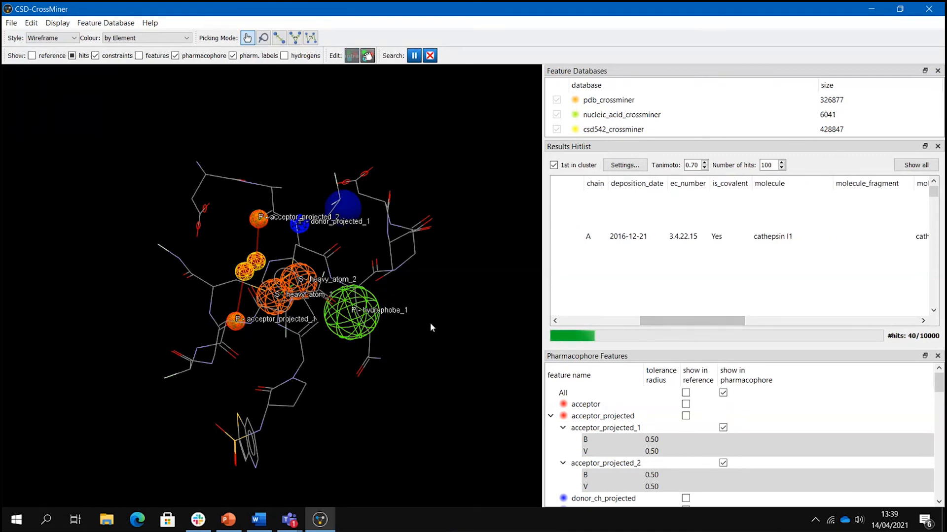
Show all hits overlaid on the pharmacophore and examine how they align with its points
scroll(348, 401, up, 2)
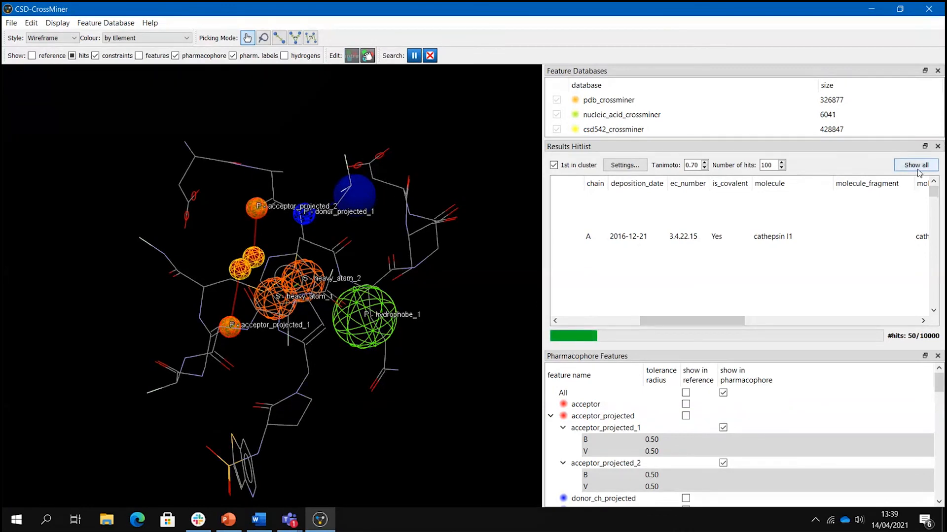
click(917, 167)
drag(512, 244, 477, 280)
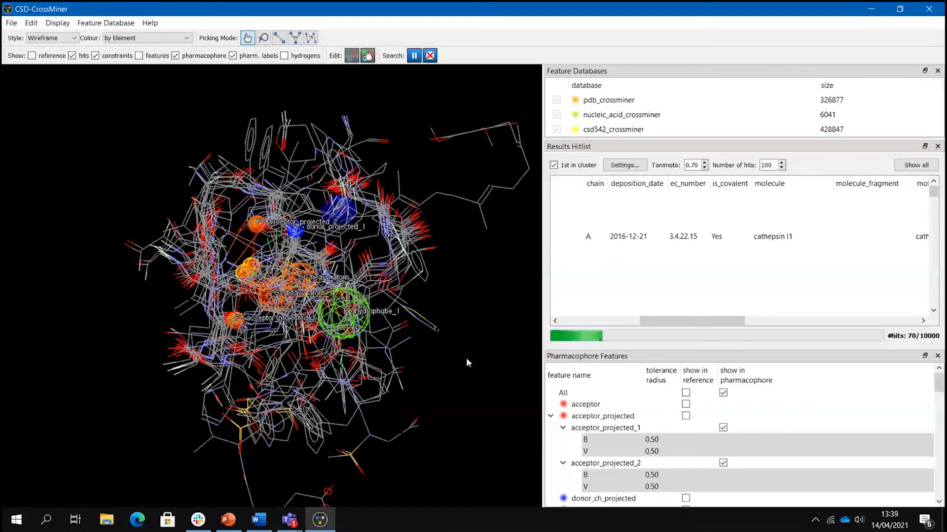
drag(451, 377, 427, 366)
right_drag(426, 362, 428, 329)
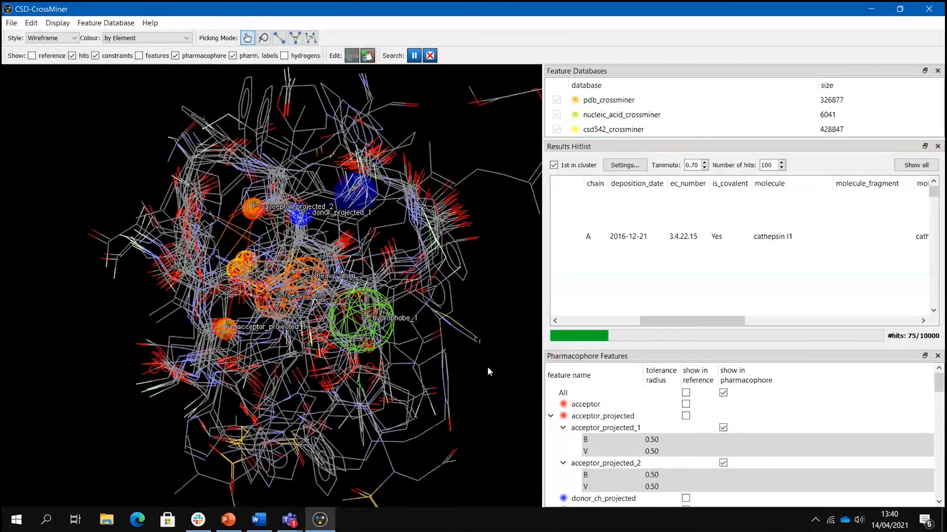
drag(488, 368, 477, 378)
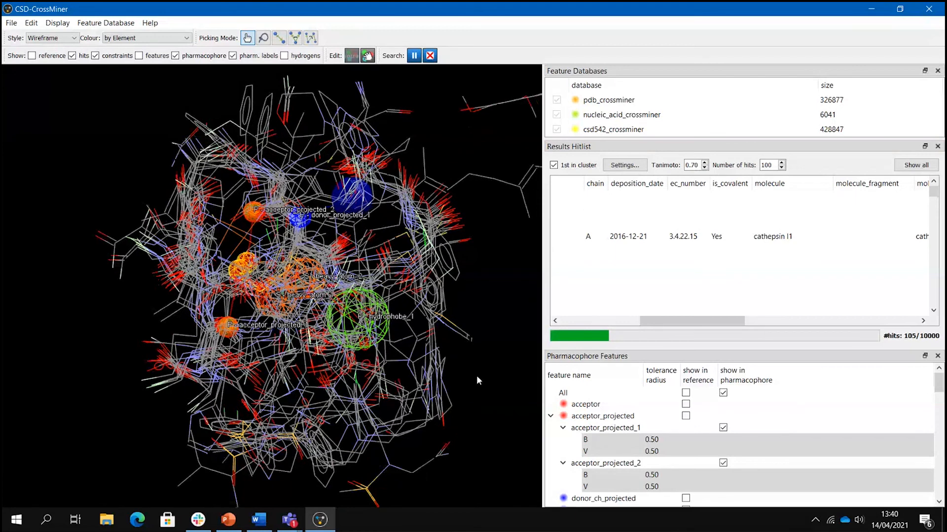
Morph the protein hydrophobe_1 point into a water feature
right_click(350, 318)
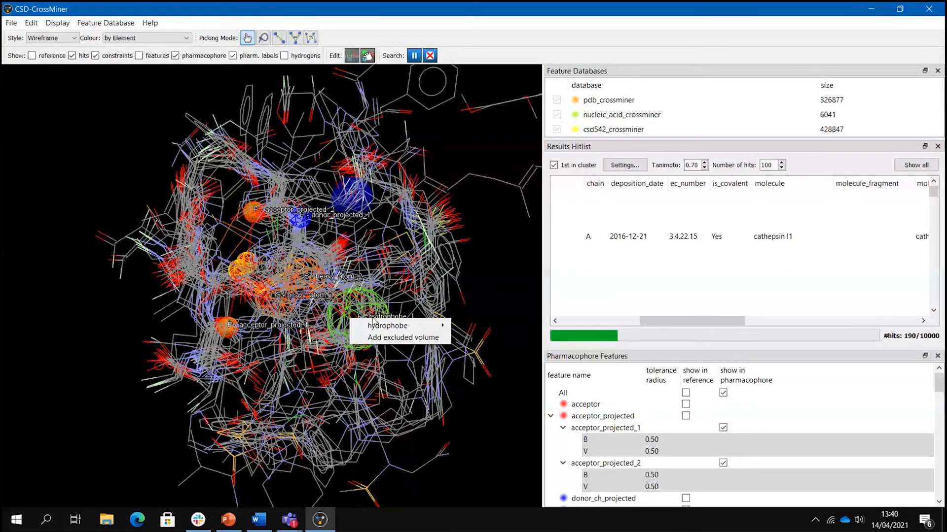
mouse_move(373, 324)
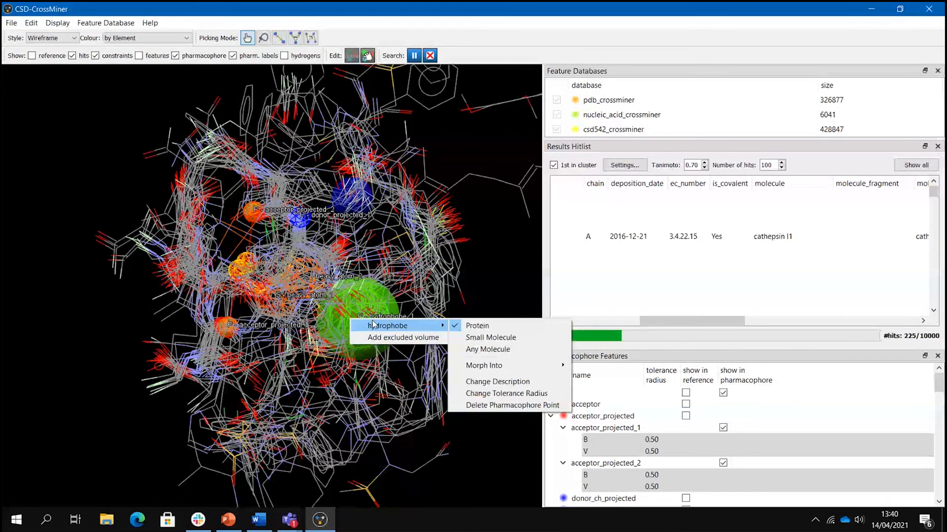
mouse_move(495, 365)
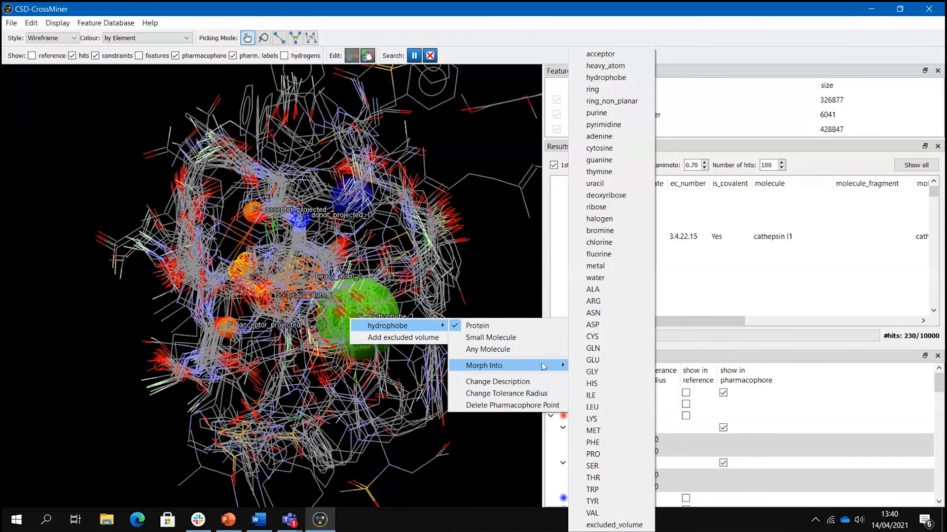
click(596, 278)
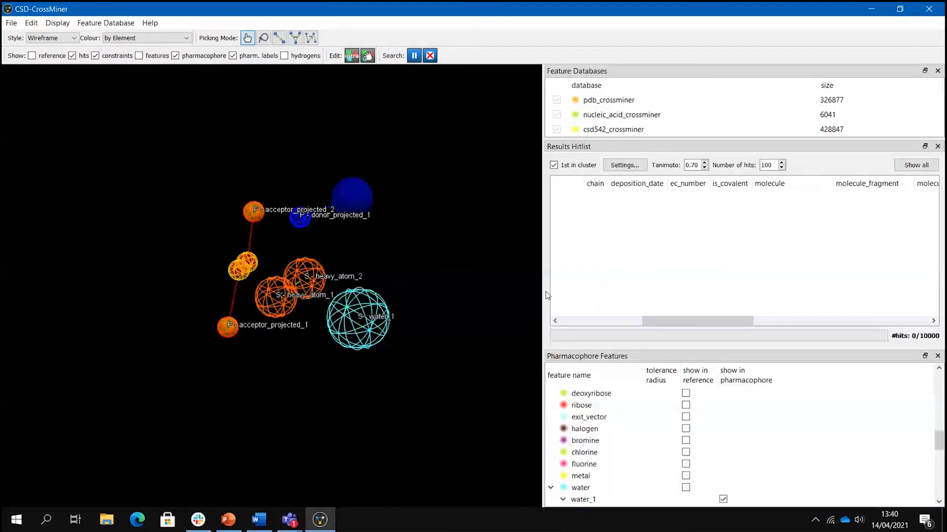
Set the tolerance radius of water_1's B point to 2.00
right_drag(344, 392, 408, 365)
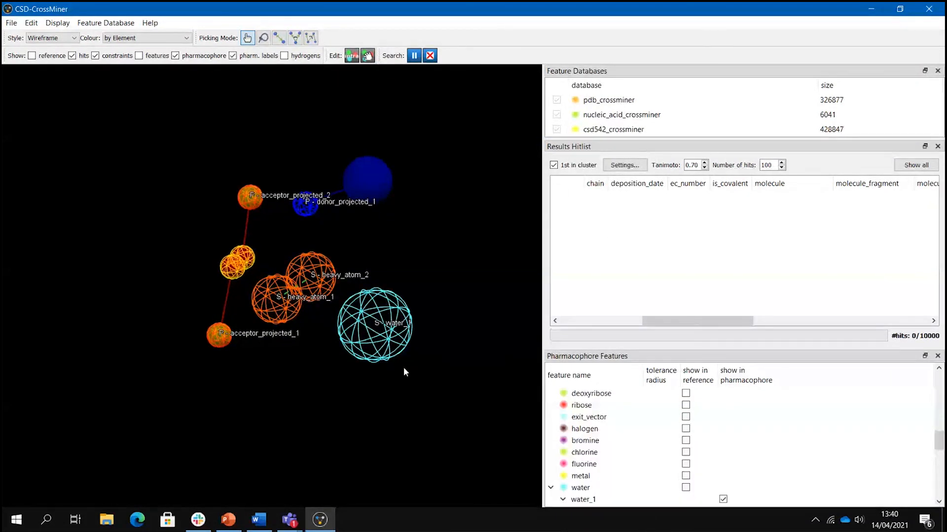
scroll(666, 483, up, 10)
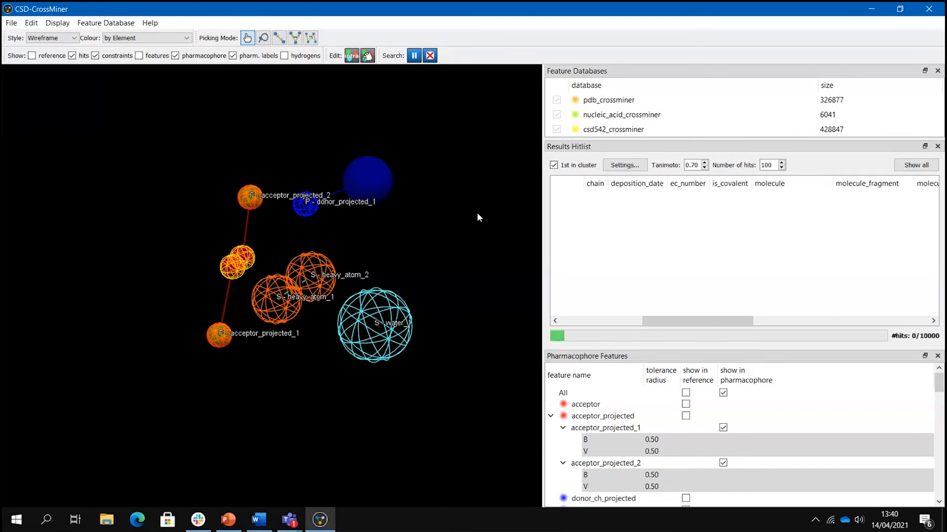
drag(658, 320, 560, 325)
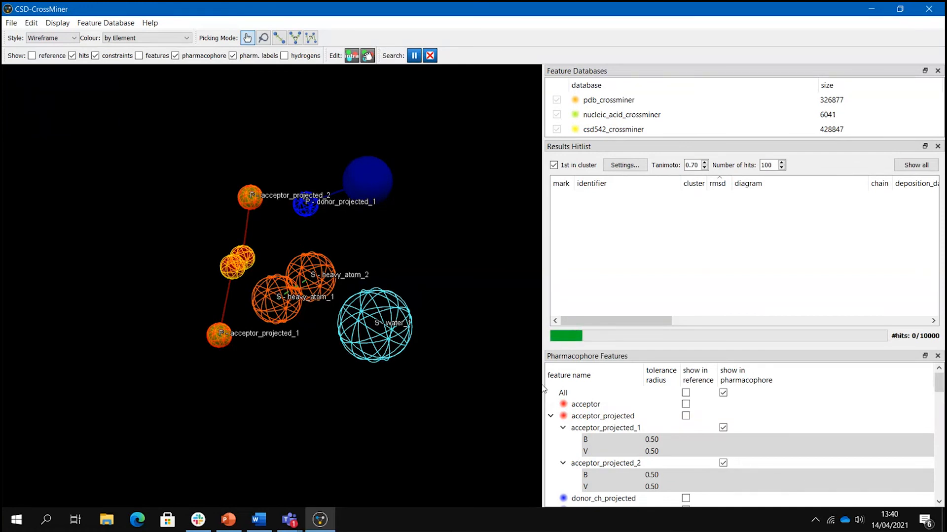
scroll(606, 429, down, 4)
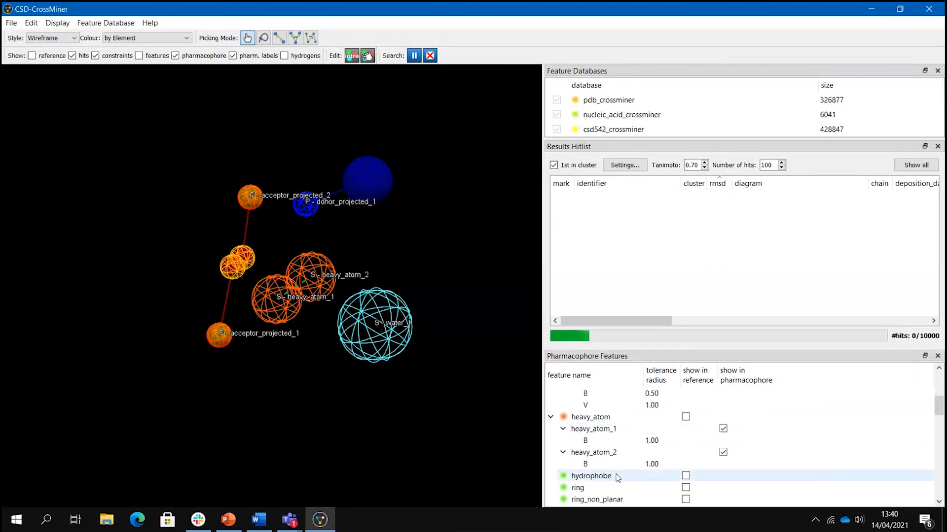
scroll(617, 477, down, 1)
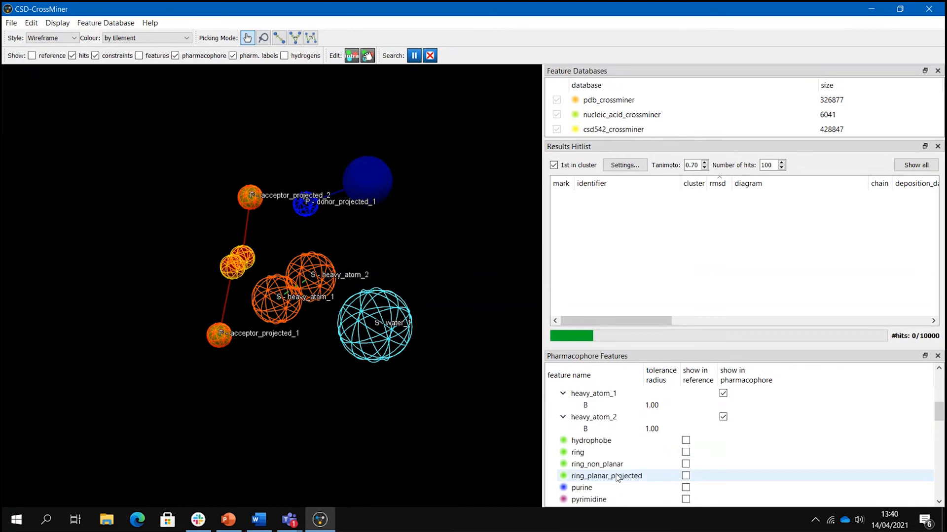
scroll(617, 477, down, 3)
scroll(617, 477, down, 3)
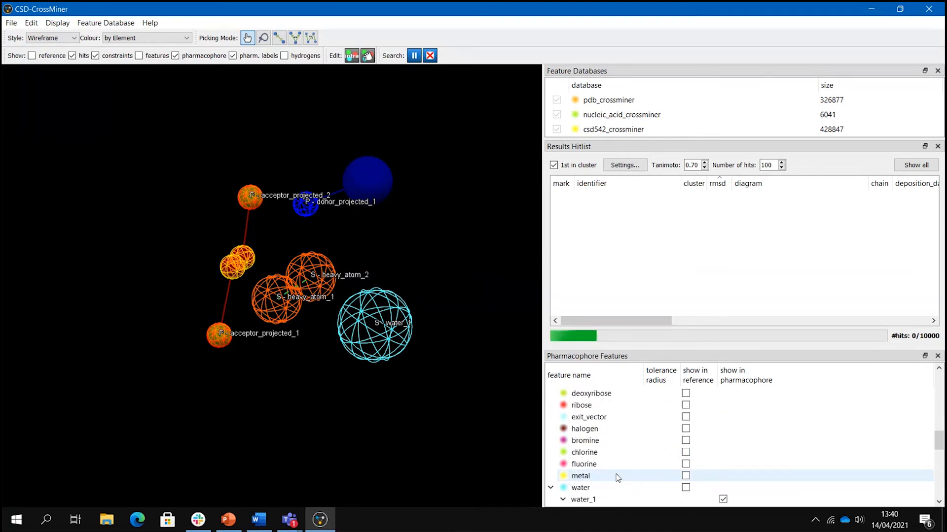
click(587, 475)
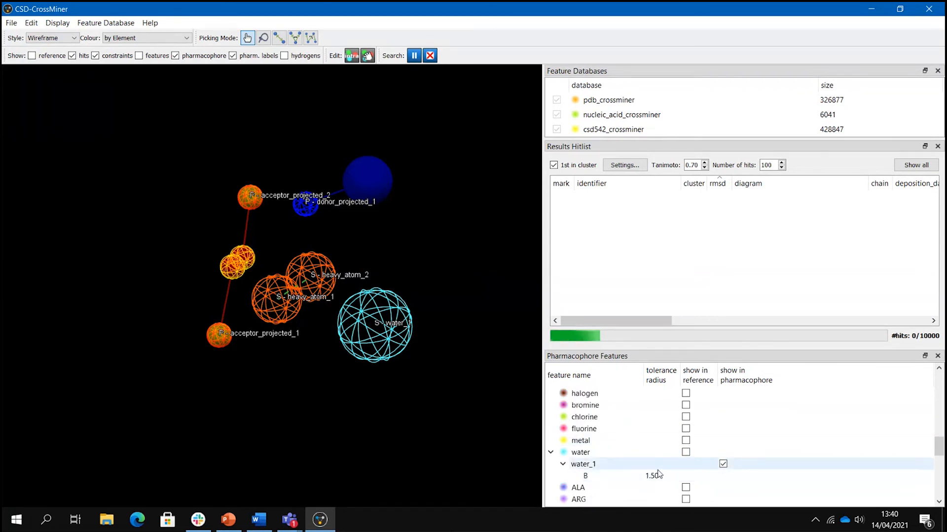
click(654, 475)
scroll(662, 477, up, 5)
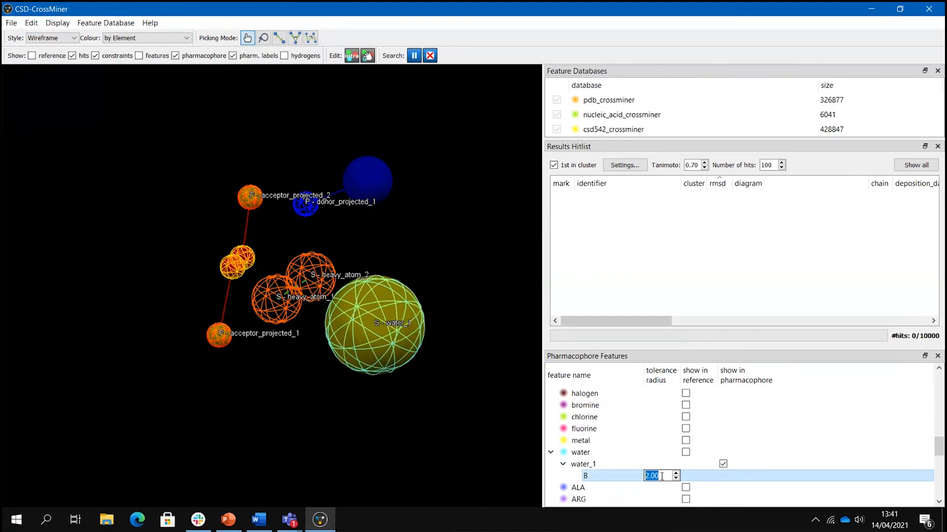
click(618, 463)
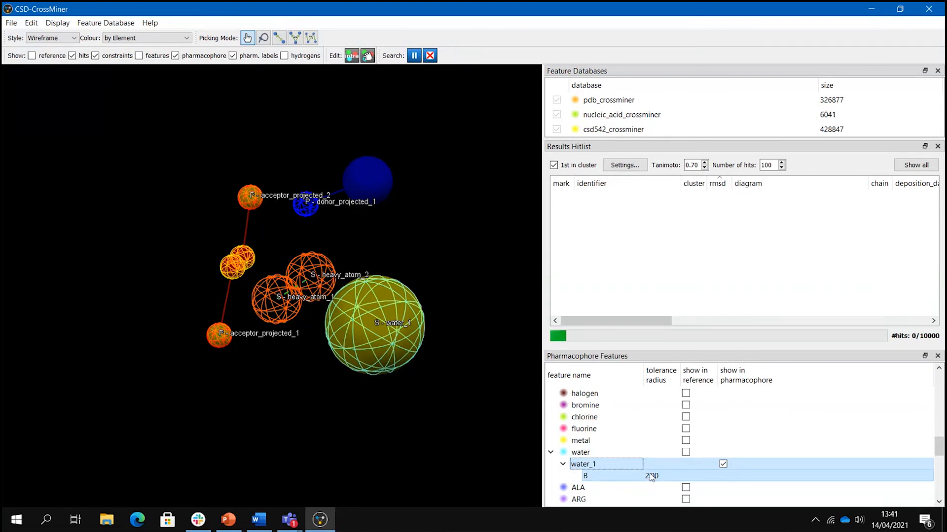
Review the Constrain To, Morph Into and tolerance options available for the water_1 point
right_click(384, 313)
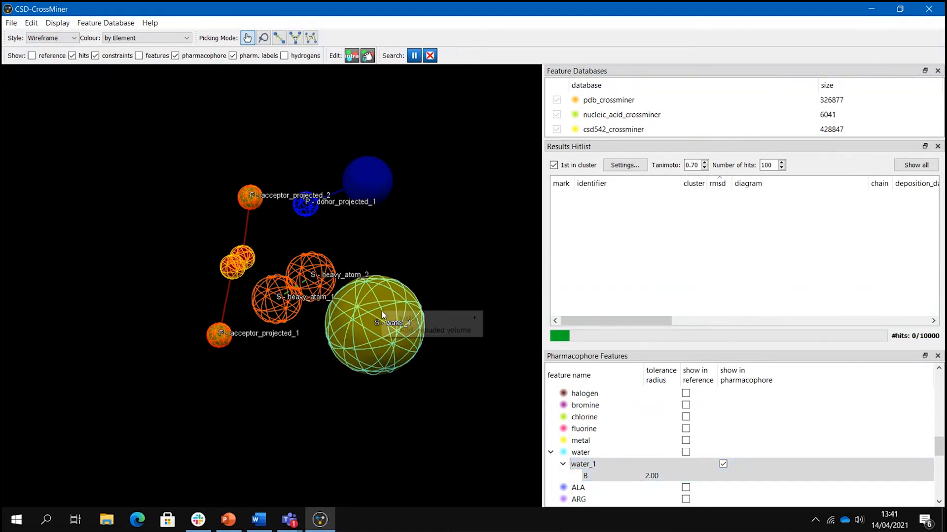
mouse_move(404, 323)
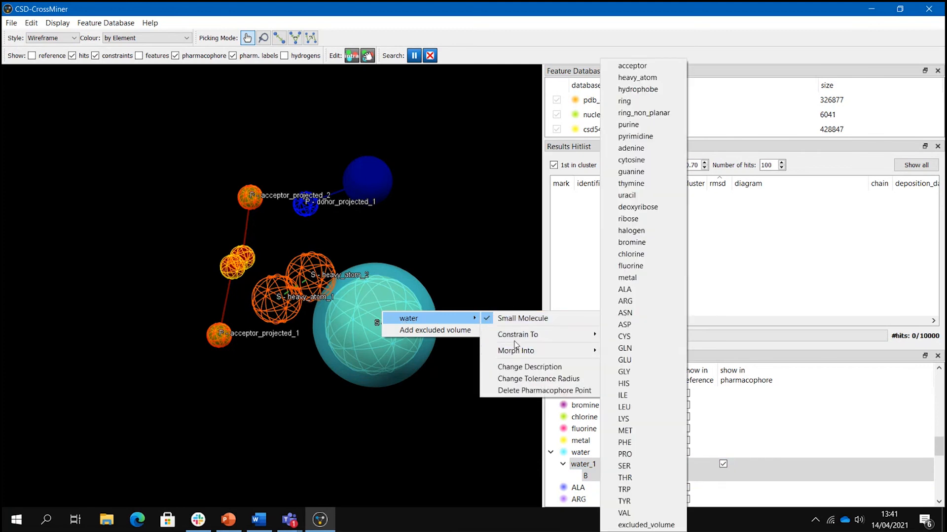
mouse_move(514, 338)
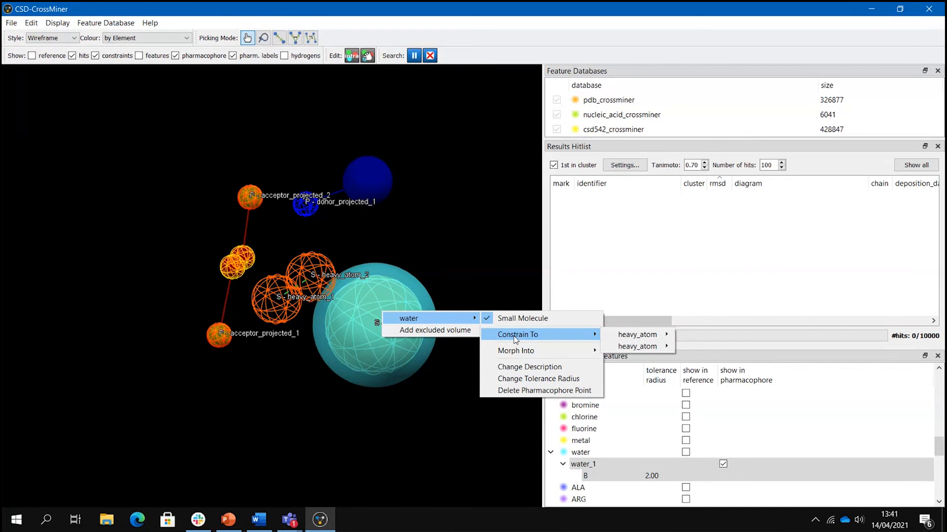
mouse_move(514, 351)
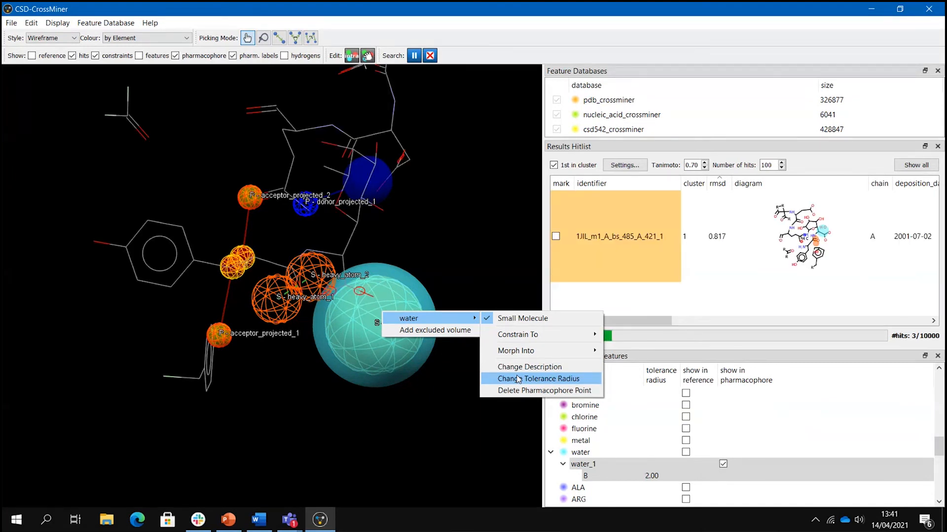
click(482, 210)
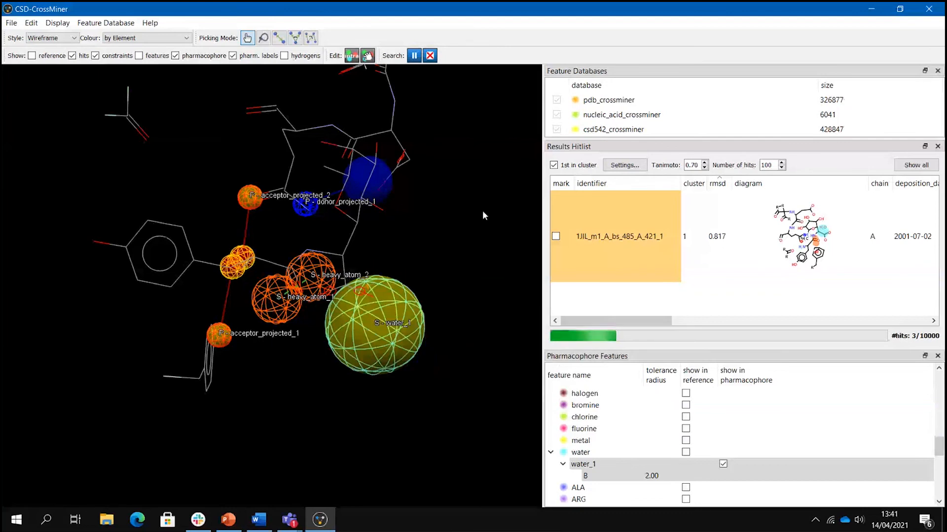
Examine the new hits around the water_1 sphere from several angles as the search runs
right_drag(482, 210, 426, 282)
drag(427, 286, 351, 328)
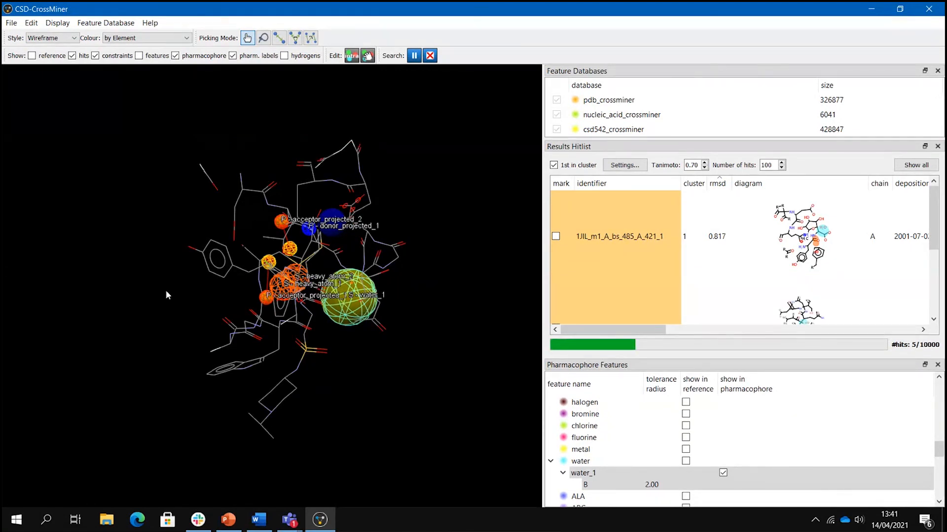
drag(165, 290, 393, 339)
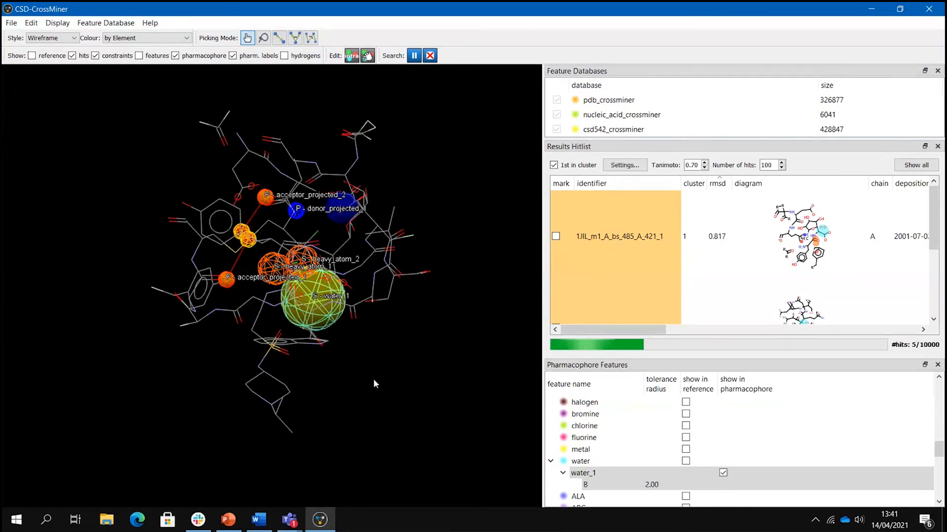
right_drag(372, 379, 450, 301)
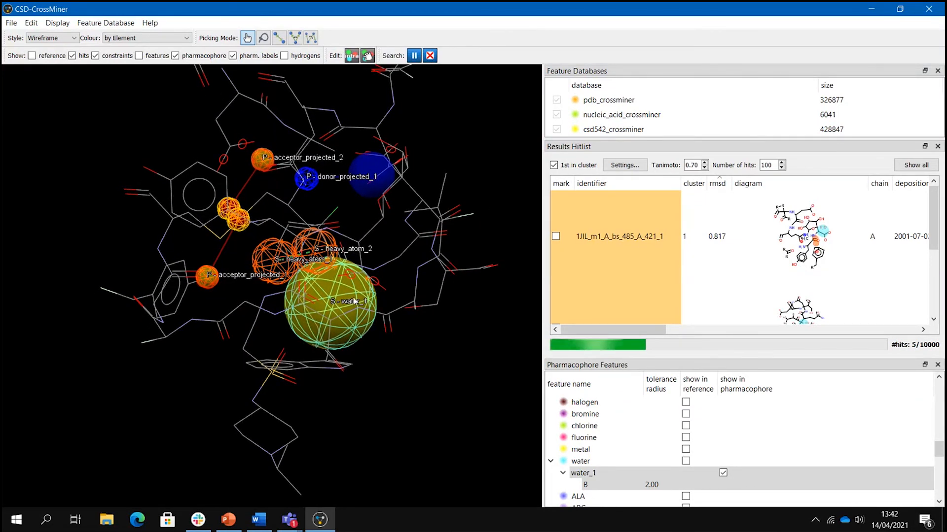
drag(414, 377, 379, 382)
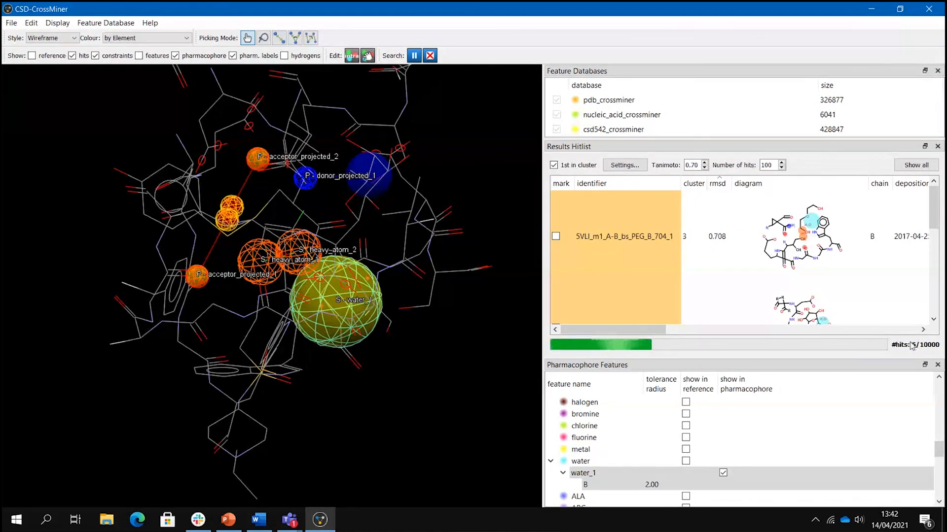
drag(449, 357, 432, 366)
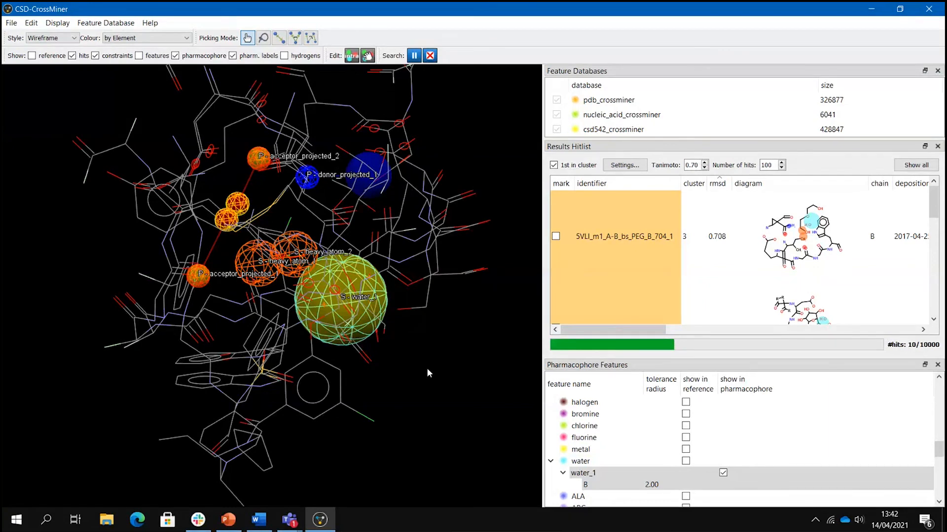
drag(427, 369, 404, 367)
right_drag(452, 337, 404, 375)
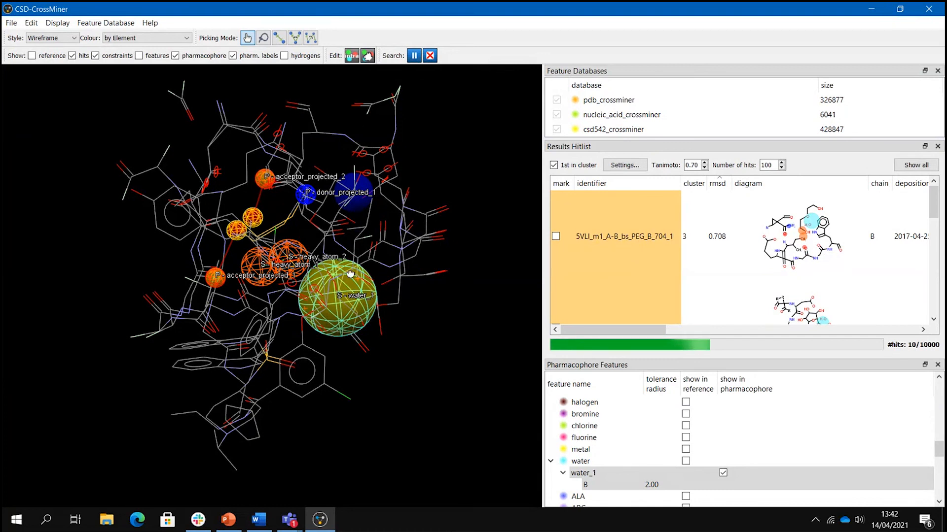
Move the water_1 point outward, away from the heavy atoms, and inspect the new hits around it
drag(340, 296, 408, 351)
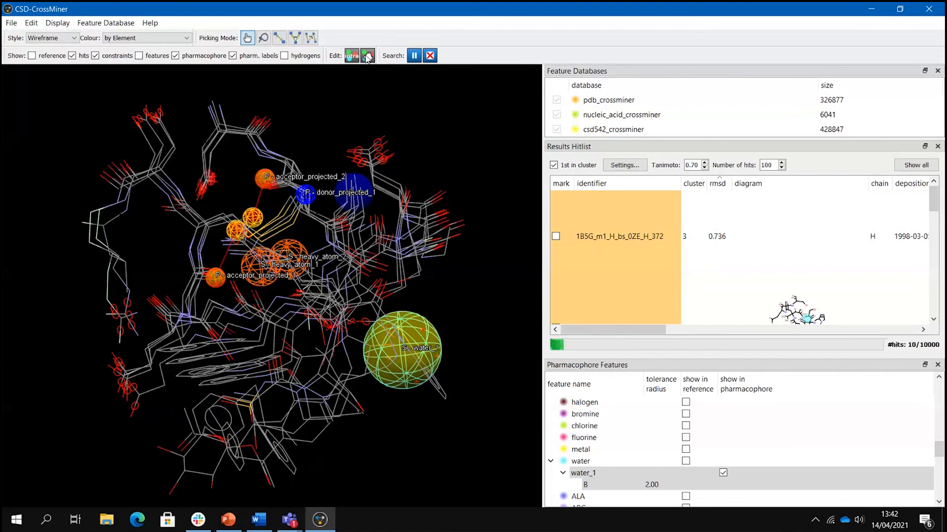
drag(477, 149, 388, 281)
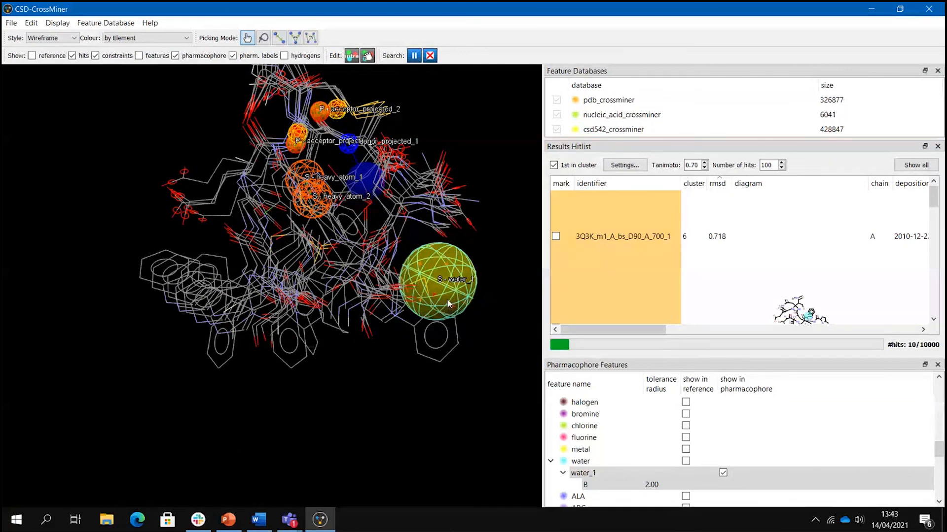
scroll(451, 309, up, 2)
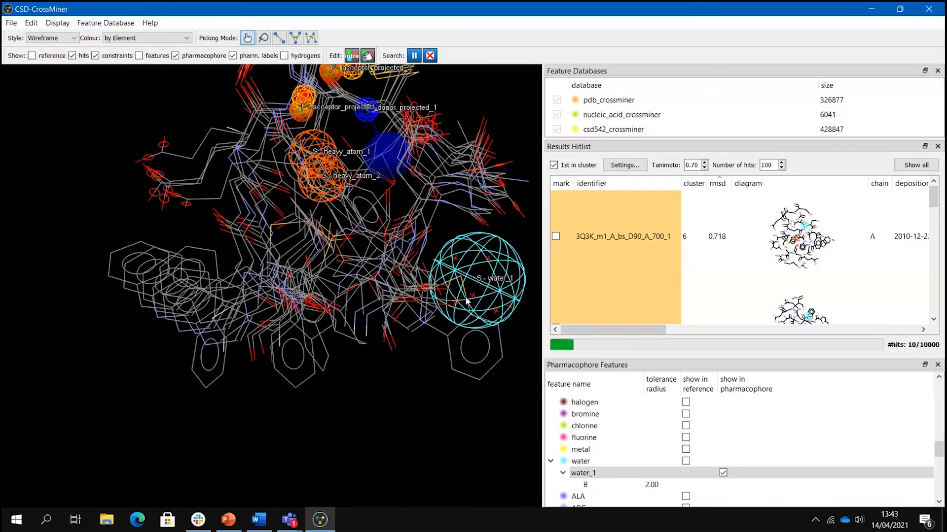
middle_drag(465, 300, 378, 338)
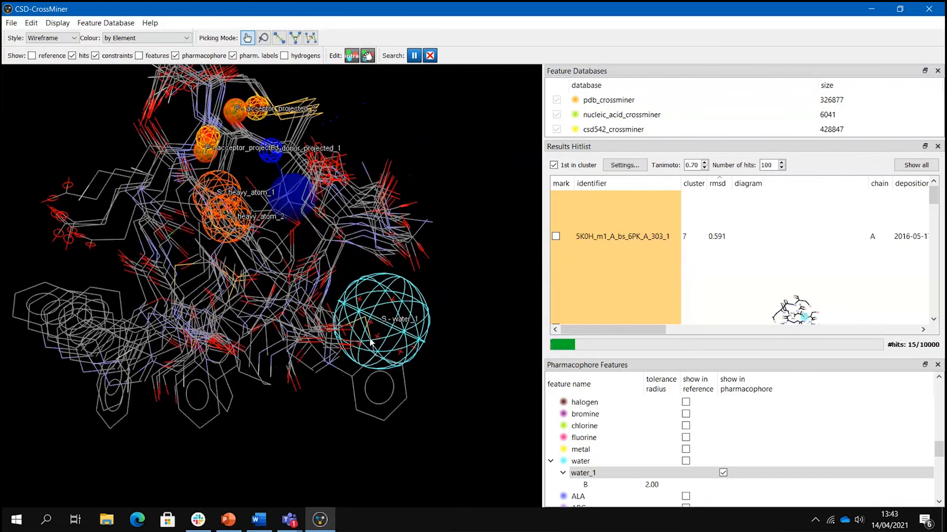
Inspect the hits overlaid around the repositioned water_1 sphere, close up and with the whole pharmacophore in view
scroll(400, 326, up, 2)
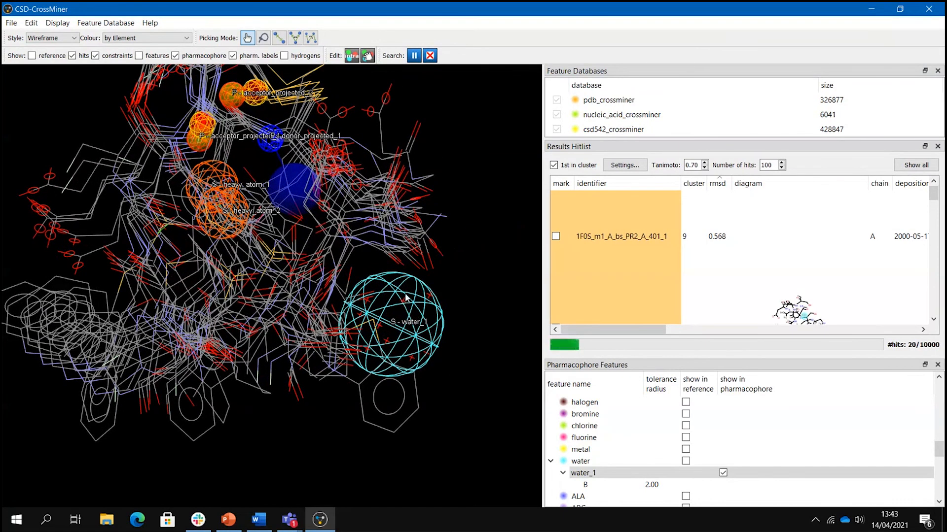
mouse_move(450, 291)
mouse_down()
mouse_move(446, 279)
mouse_move(471, 281)
mouse_move(441, 307)
mouse_up()
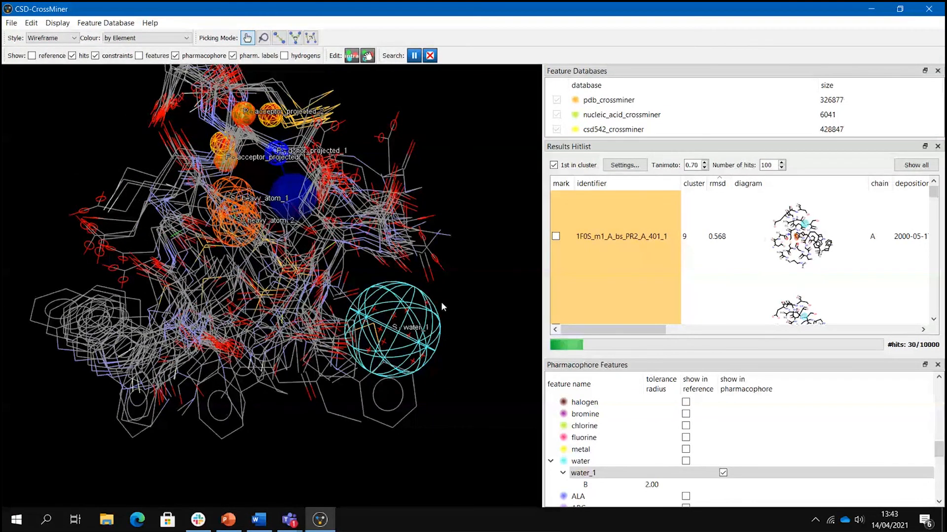
right_drag(441, 302, 366, 370)
drag(432, 218, 451, 224)
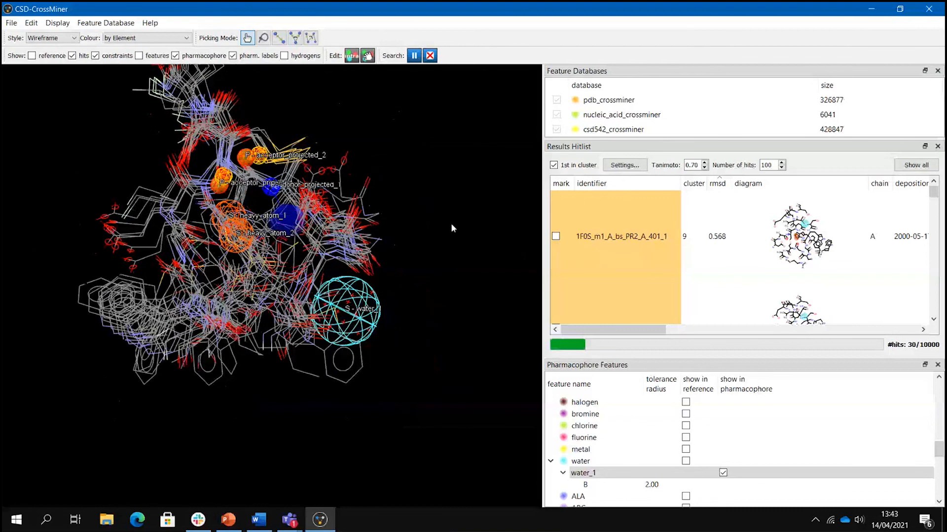
middle_drag(451, 224, 465, 255)
mouse_move(416, 257)
mouse_down()
mouse_move(436, 243)
mouse_move(427, 256)
mouse_up()
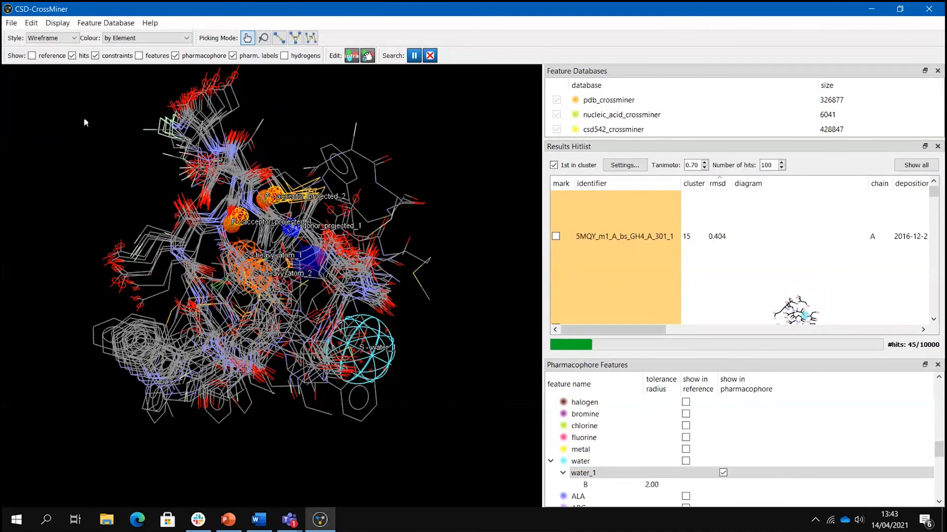
Save the modified pharmacophore as catl_s3_water.cm in the CSD-CrossMiner workshop folder on the Desktop
click(12, 23)
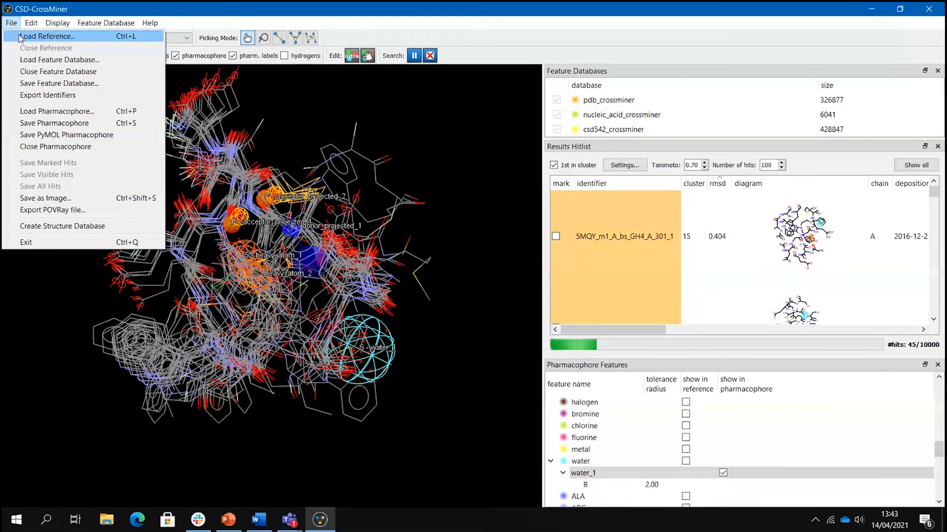
click(48, 124)
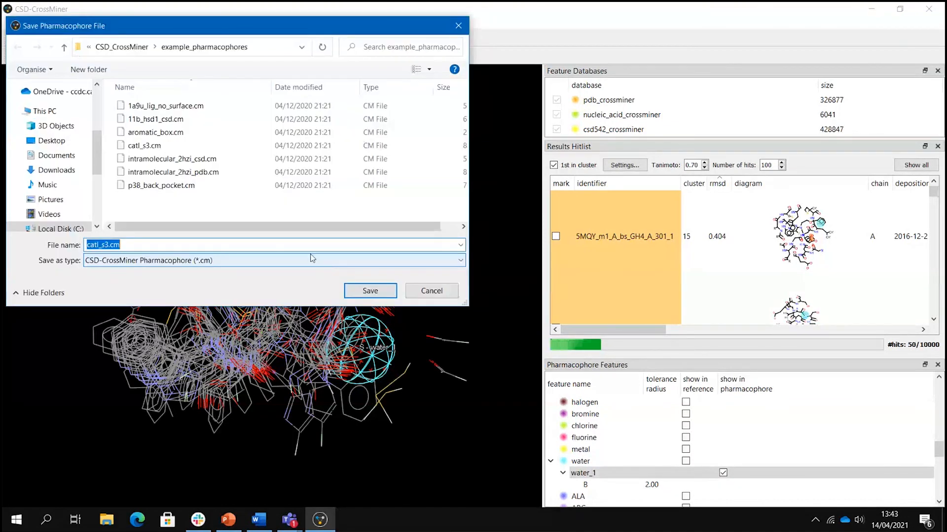
click(61, 144)
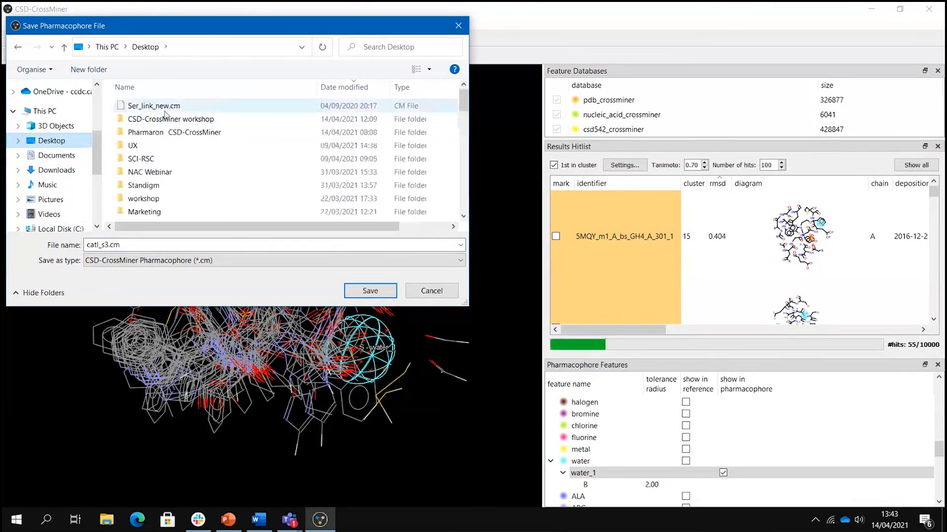
double_click(143, 110)
click(109, 245)
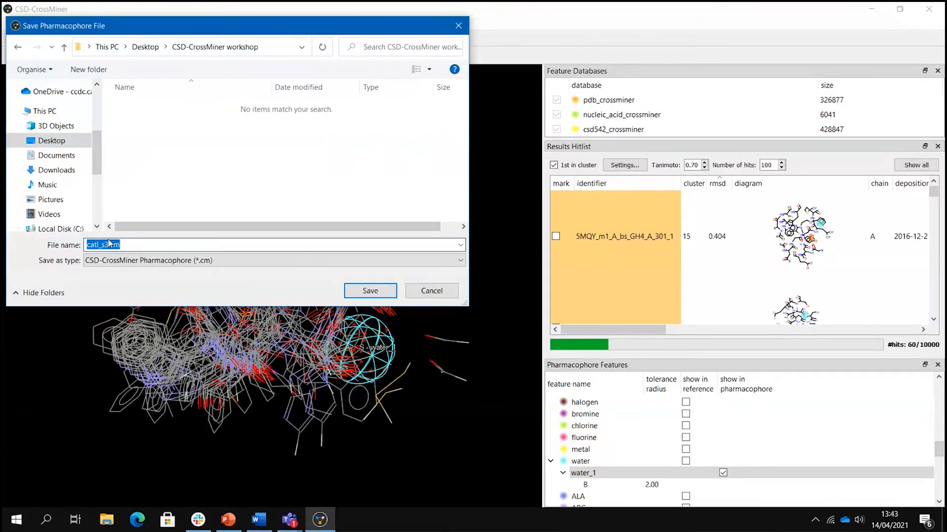
click(109, 244)
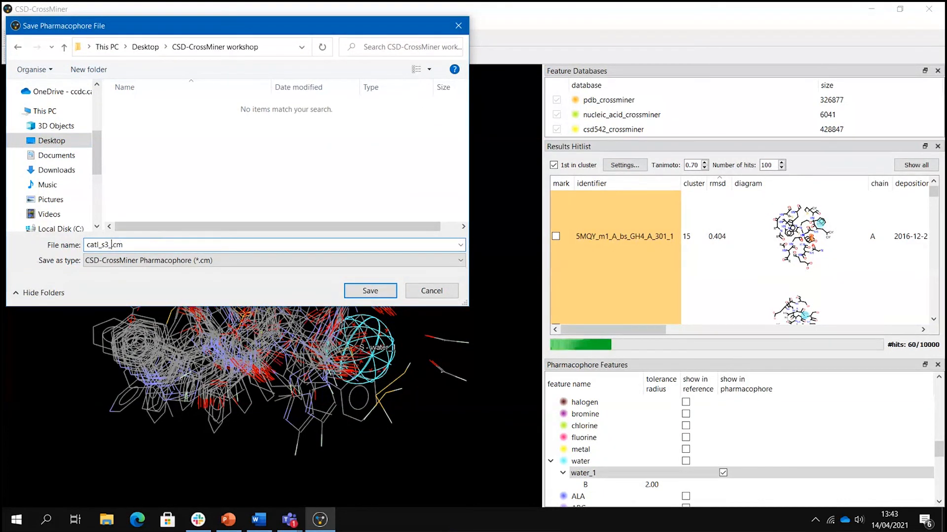
text(_wate)
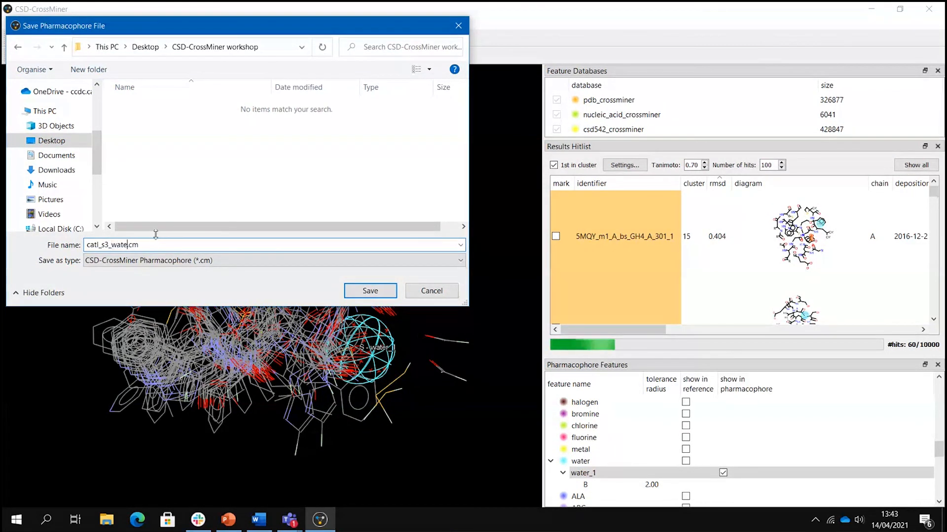
text(r)
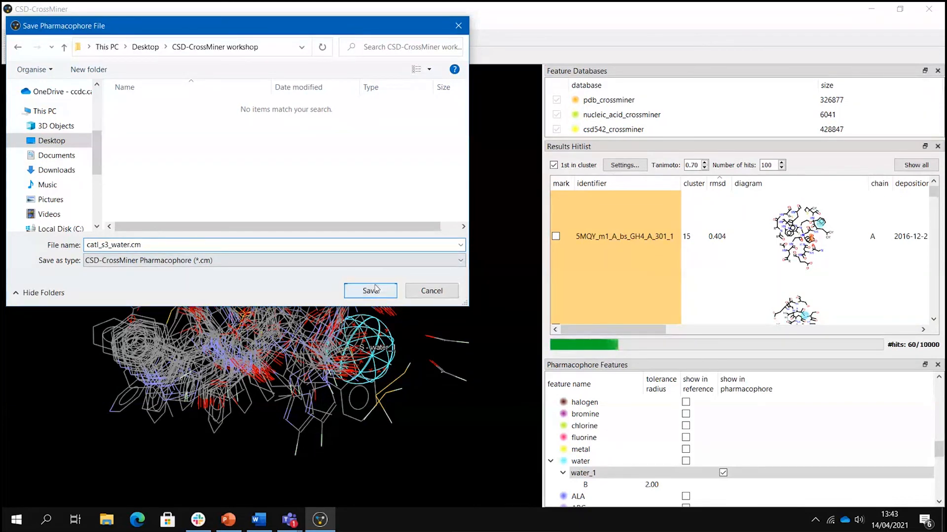
click(373, 292)
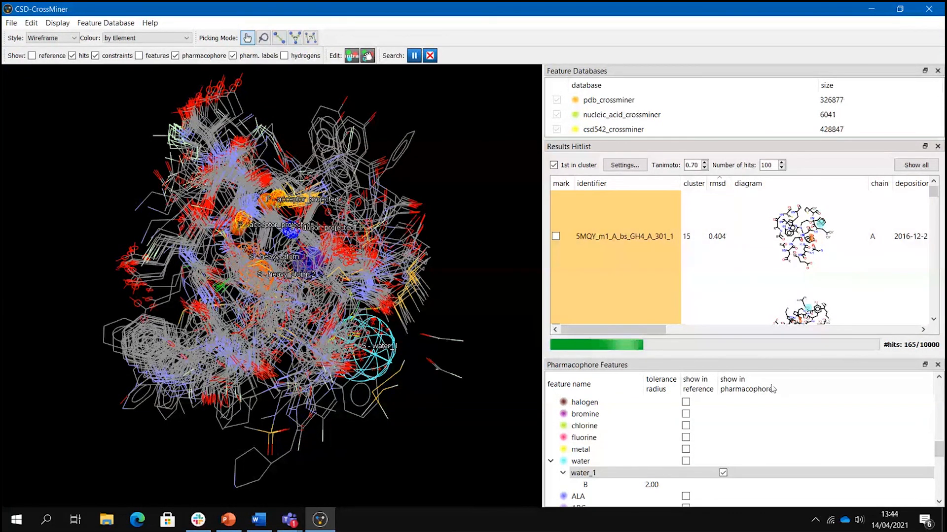
Enlarge the results hitlist, look through its first hits and pause the running search
drag(771, 356, 770, 375)
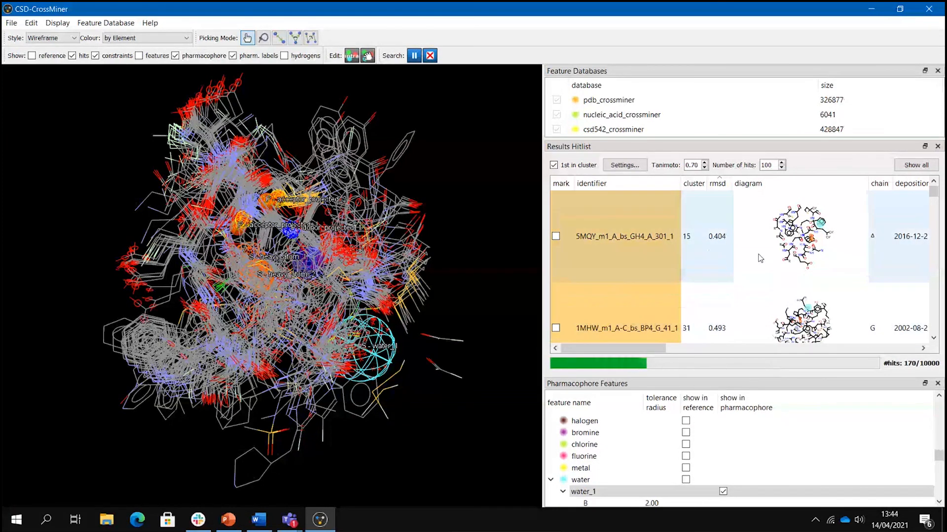
scroll(761, 258, down, 2)
scroll(761, 259, up, 1)
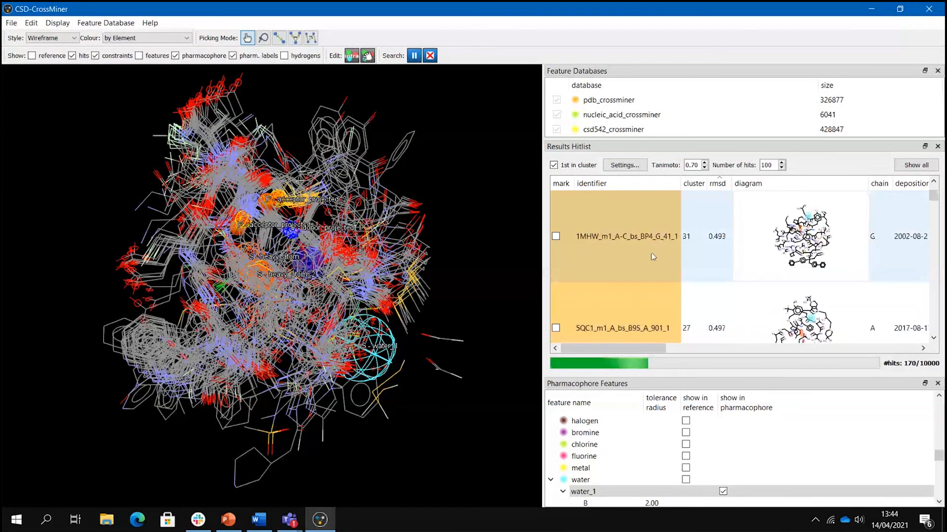
click(417, 57)
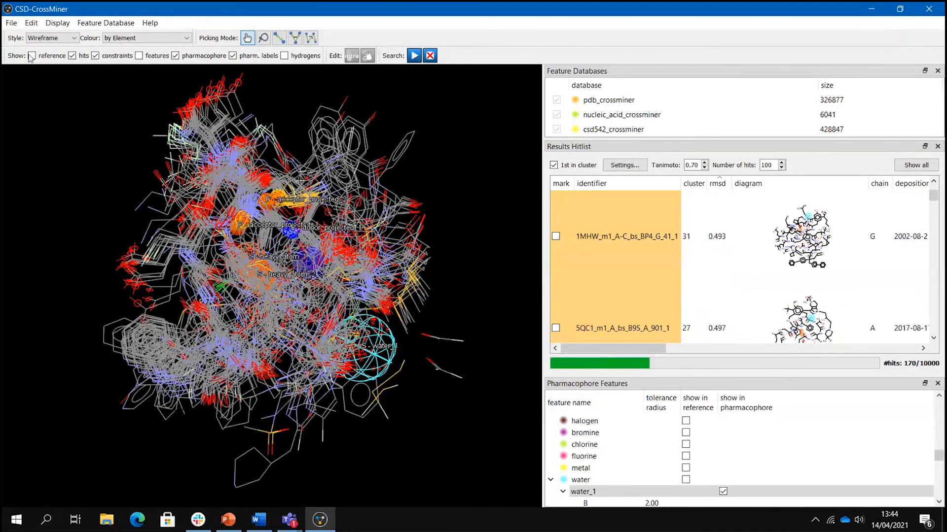
Check the options for saving hits, and mark the hits 1MHW_m1_A-C_bs_BP4_G_41_1 and 5QC1_m1_A_bs_B9S_A_901_1
click(12, 23)
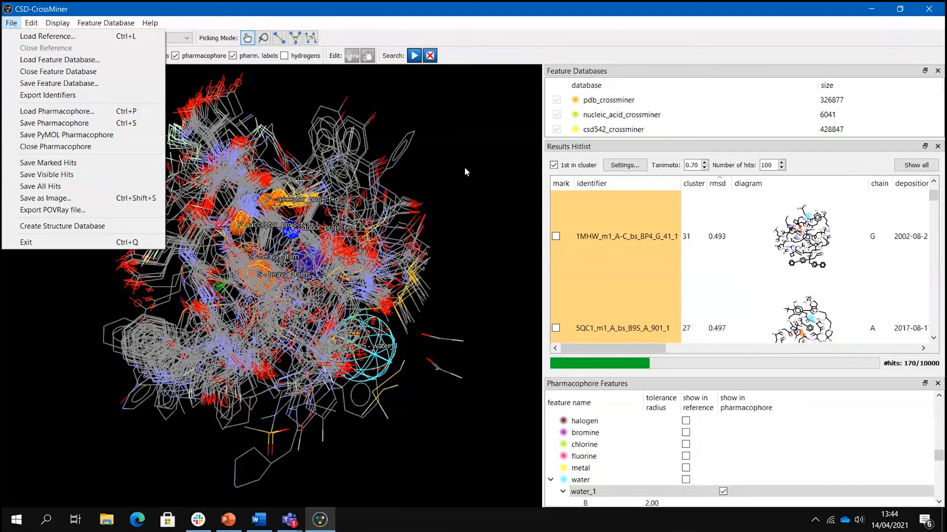
click(557, 236)
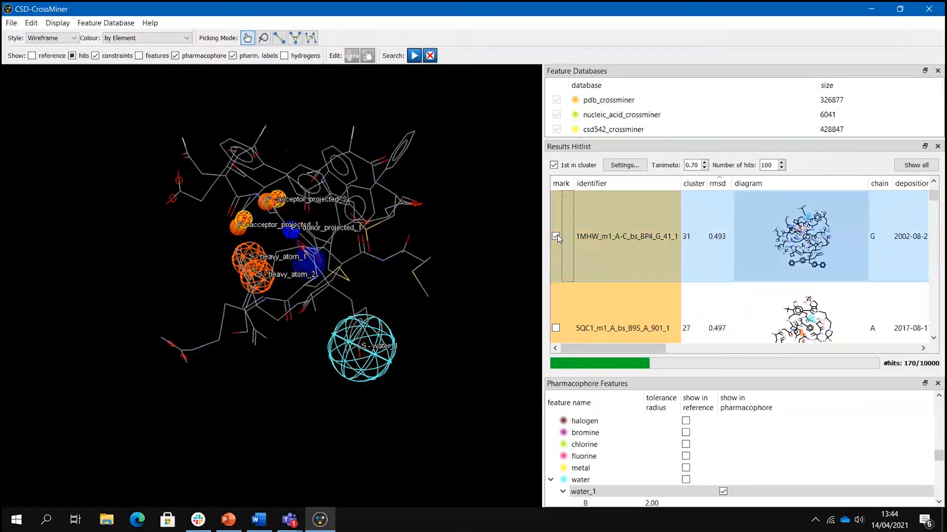
click(555, 328)
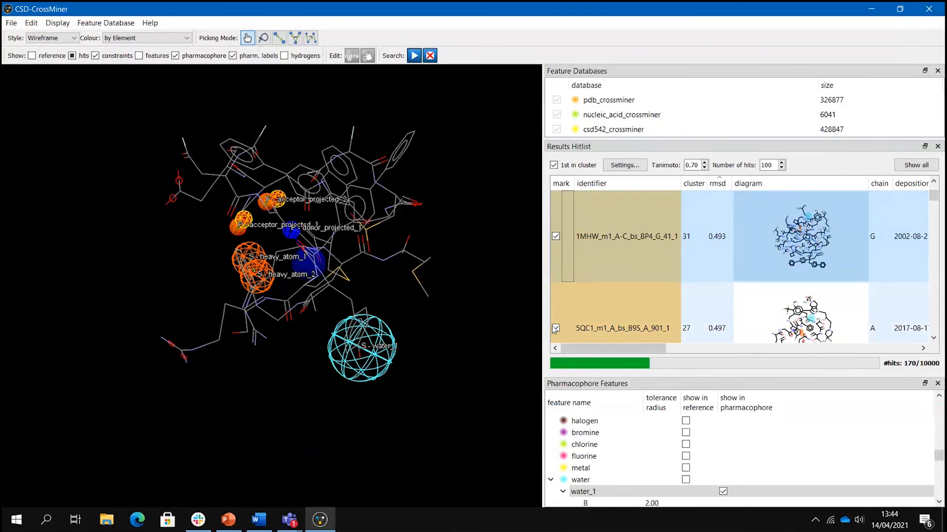
Display the hits 5QC1_m1_A_bs_B9S_A_901_1 and 1NFW_m1_A_bs_RRR_A_301_1 together, and open the options for saving hits
scroll(779, 258, down, 1)
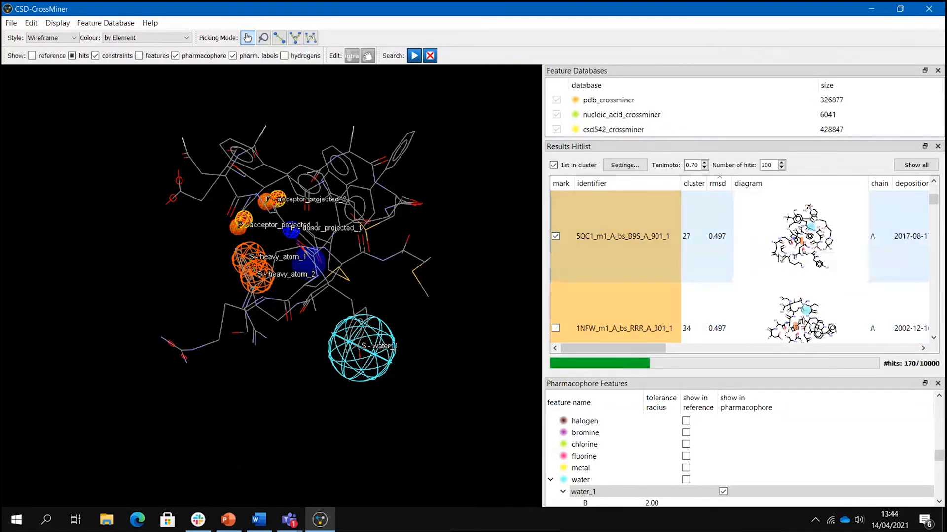
click(778, 254)
ctrl+click(787, 314)
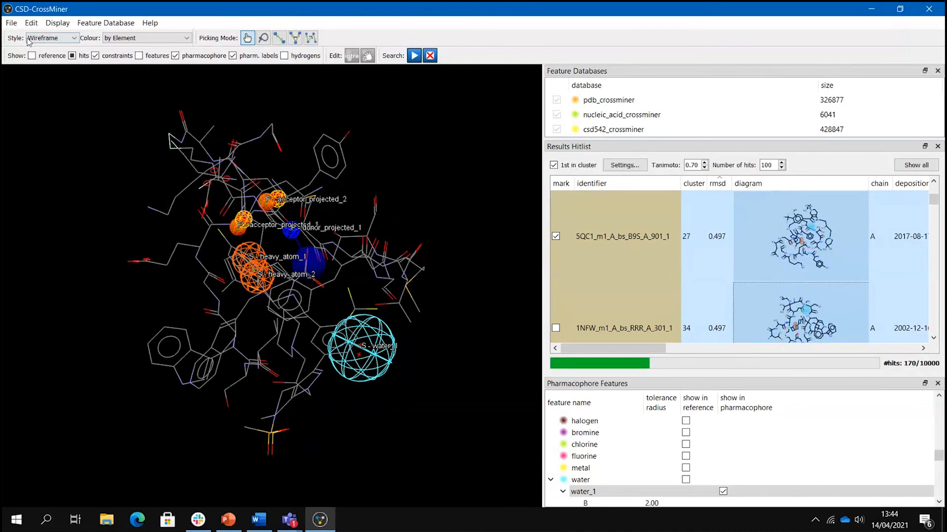
click(11, 23)
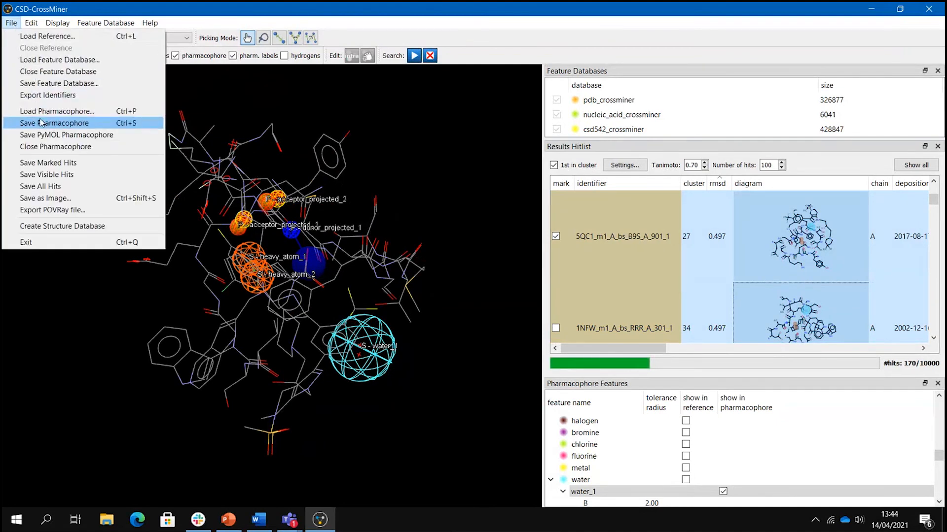